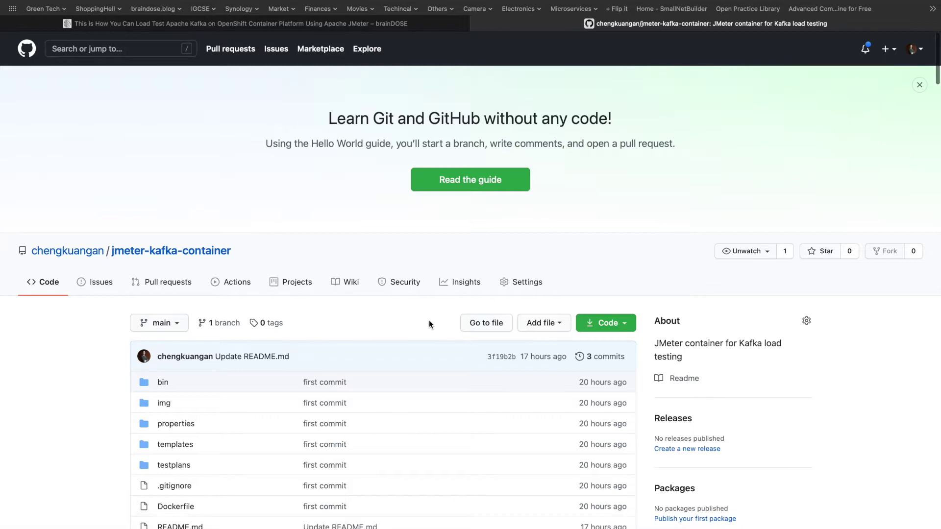
Review the repository's file list and the README's Supported Parameters table down to the HEAP entry.
scroll(429, 321, "down", 3)
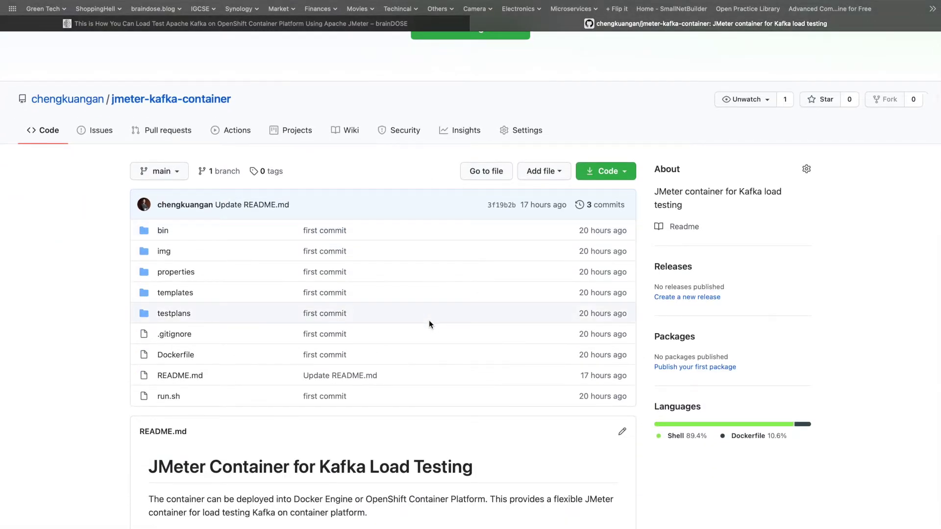
scroll(429, 321, "down", 4)
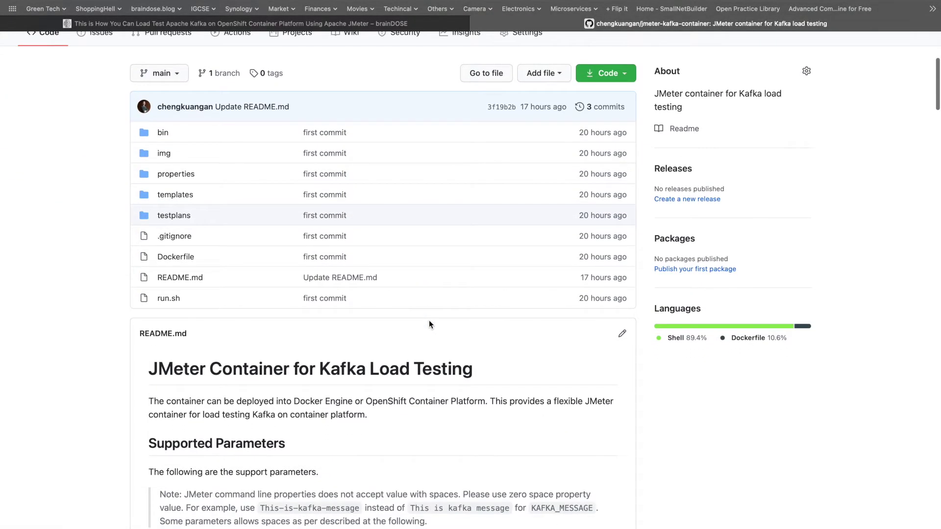
scroll(429, 324, "down", 1)
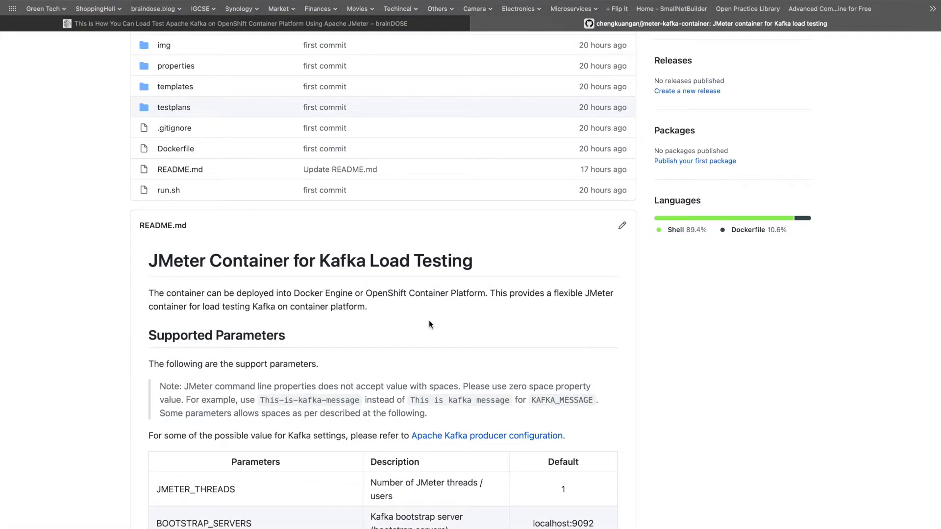
scroll(429, 325, "down", 3)
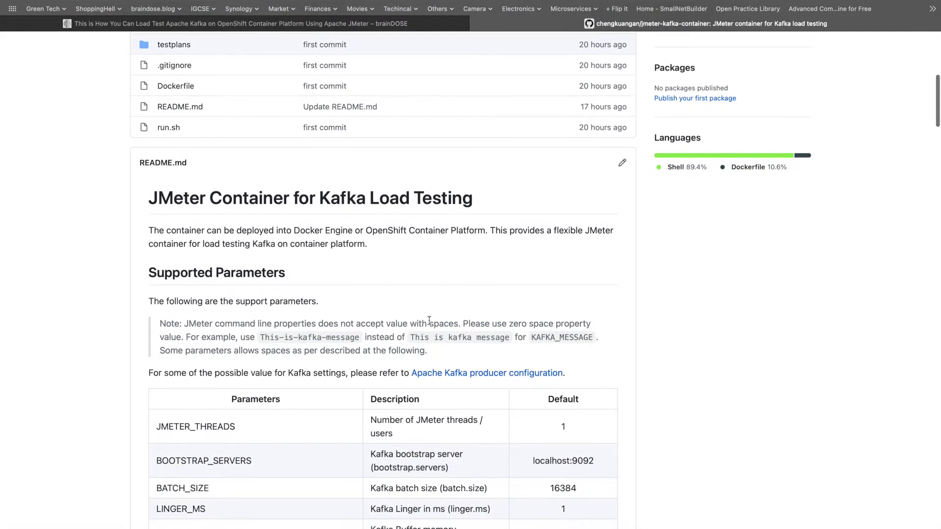
scroll(429, 320, "down", 6)
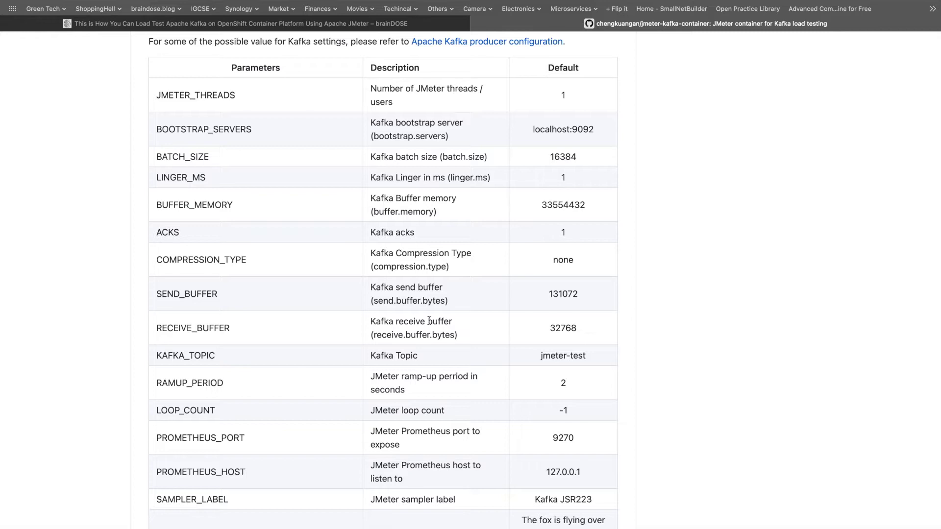
scroll(429, 321, "down", 2)
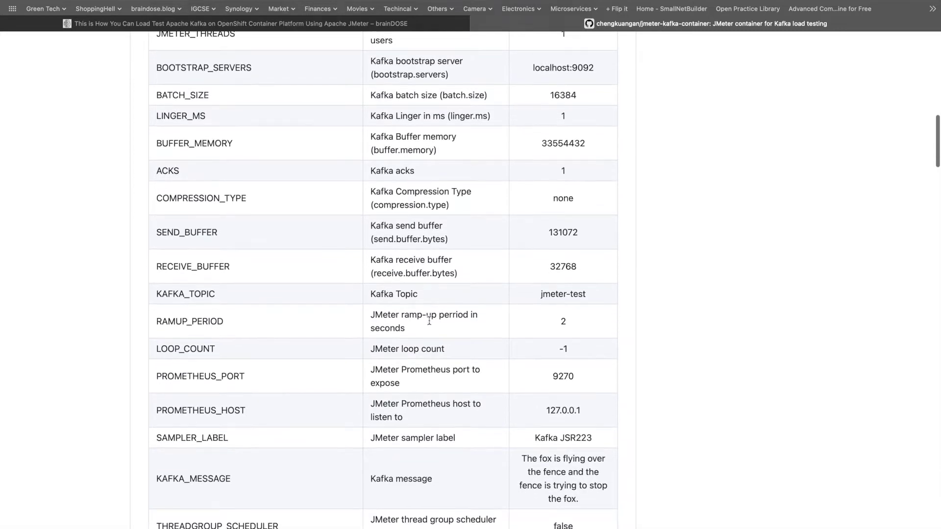
scroll(428, 322, "down", 5)
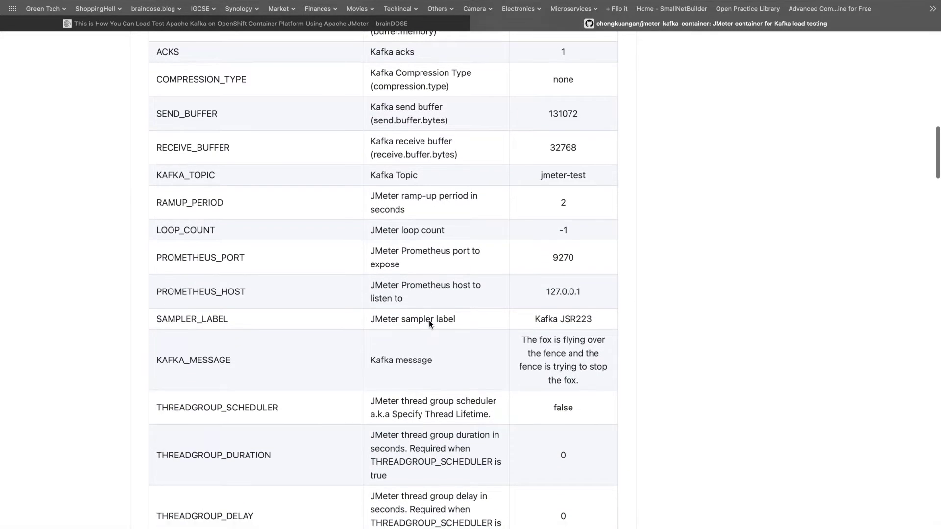
scroll(430, 322, "down", 7)
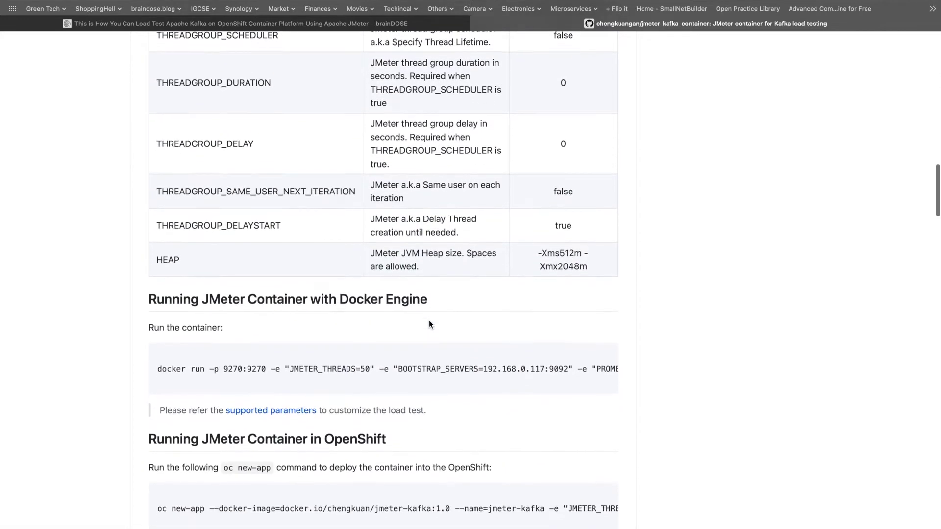
Read the README commands for running the JMeter container with Docker Engine and in OpenShift.
scroll(430, 324, "down", 4)
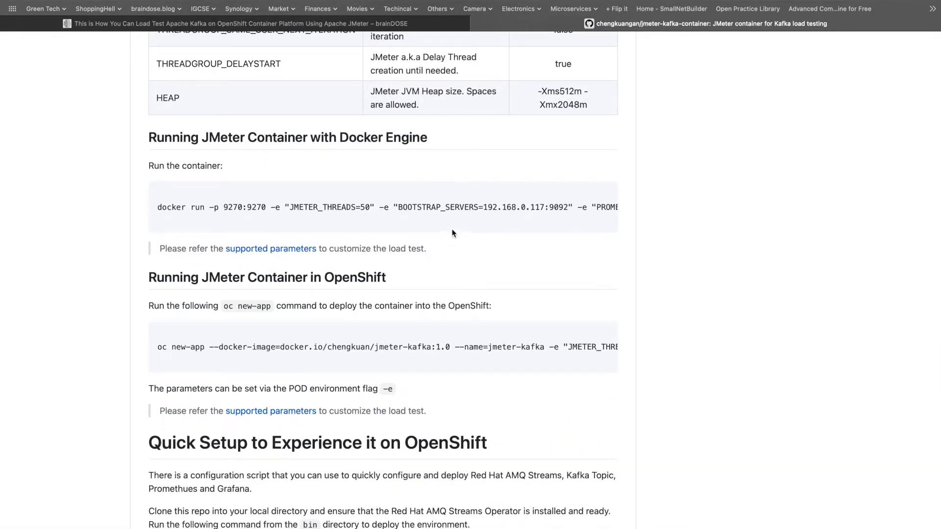
scroll(410, 298, "down", 1)
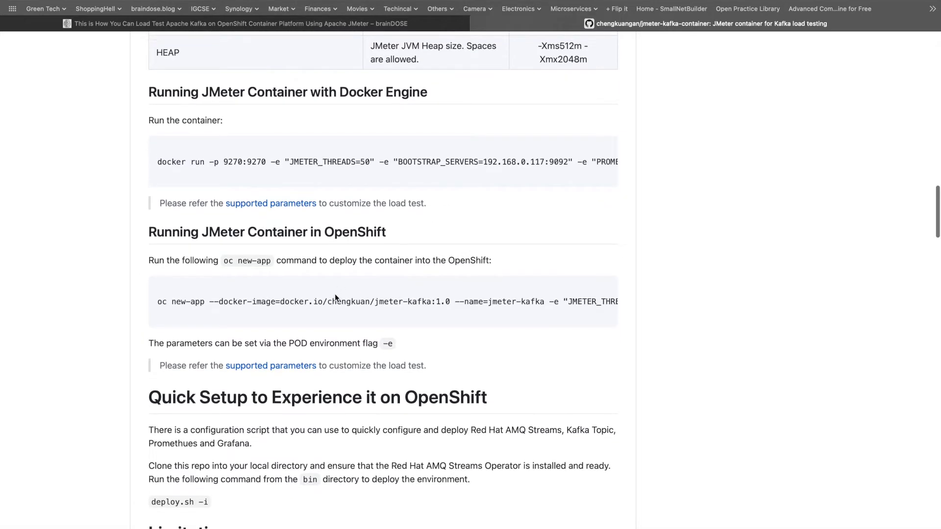
scroll(382, 314, "down", 1)
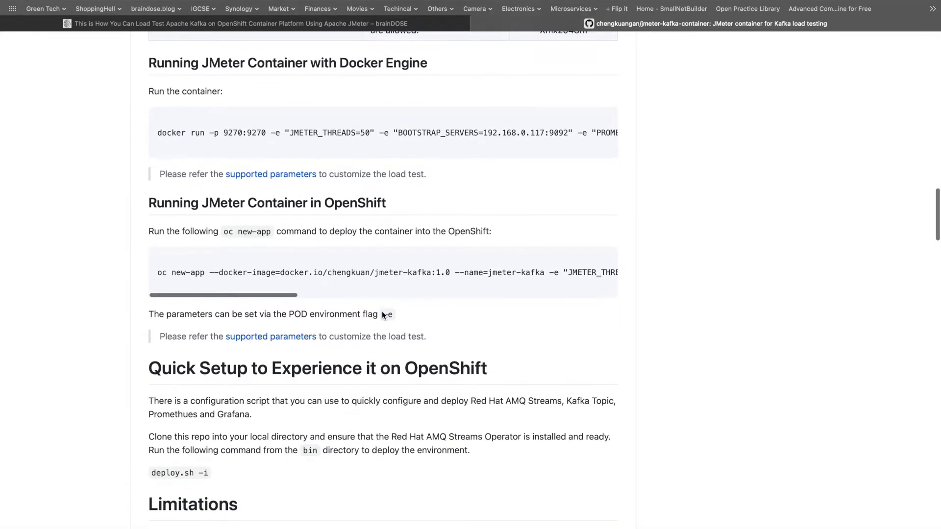
scroll(382, 314, "down", 3)
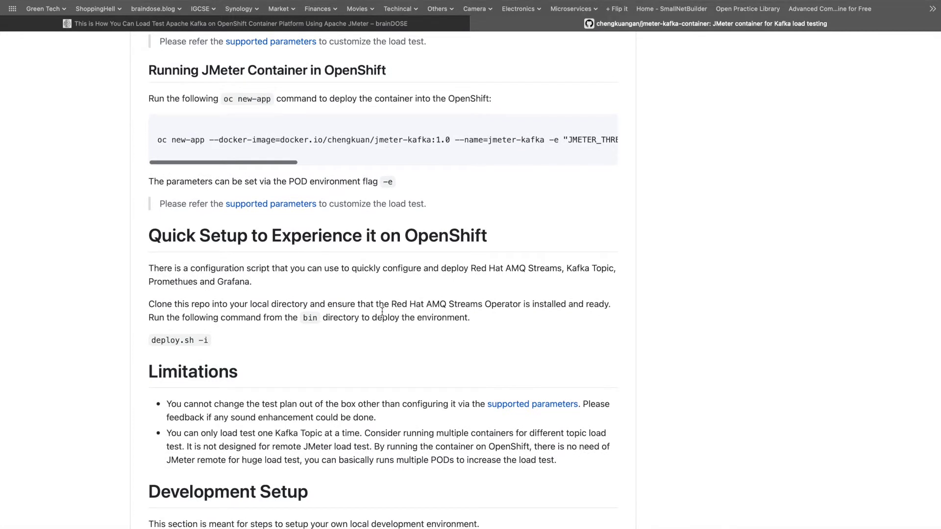
Examine the Quick Setup section, highlighting the deploy.sh -i command, the components it deploys and the Red Hat AMQ Streams Operator prerequisite.
double_click(307, 320)
left_click(322, 354)
left_click_drag(209, 341, 157, 341)
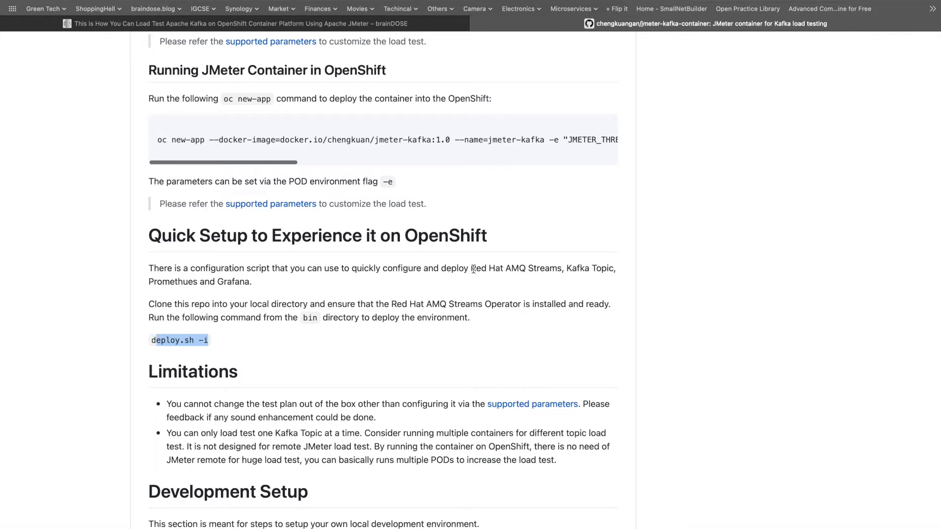
left_click_drag(472, 269, 572, 273)
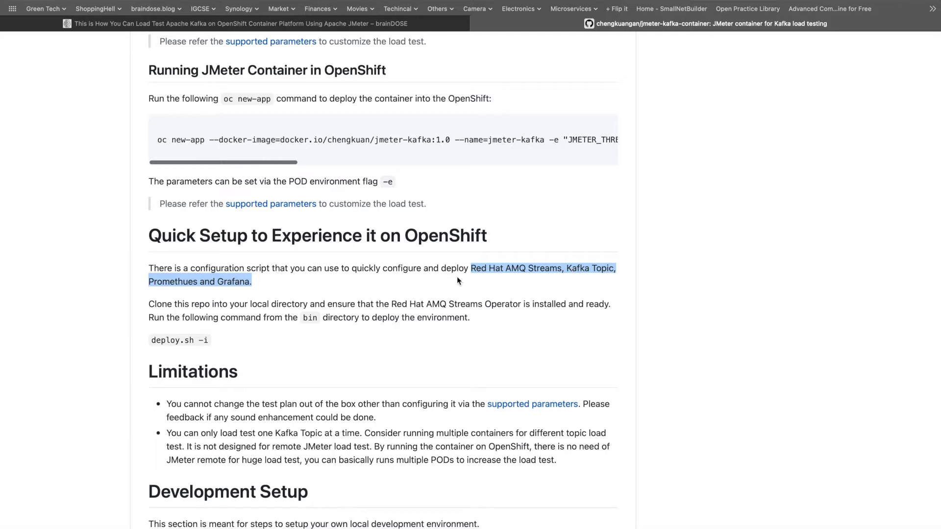
left_click(445, 280)
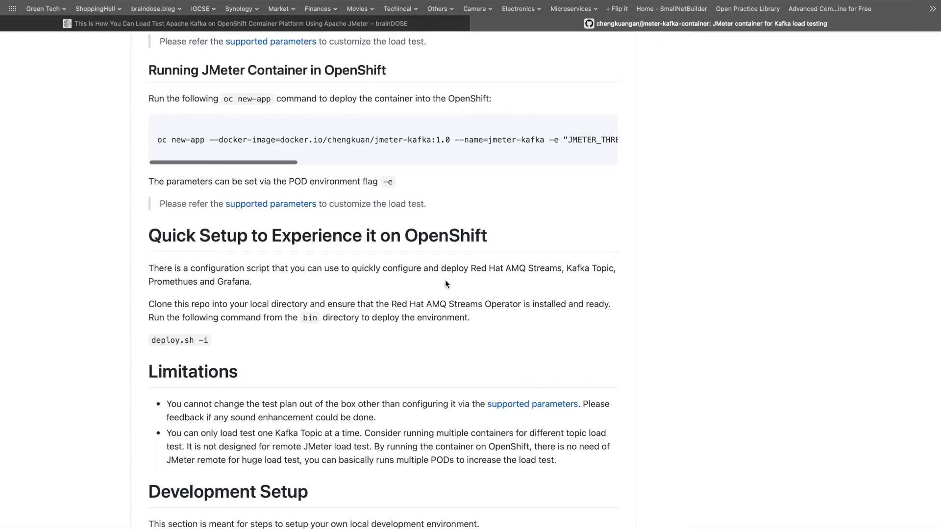
scroll(445, 281, "down", 1)
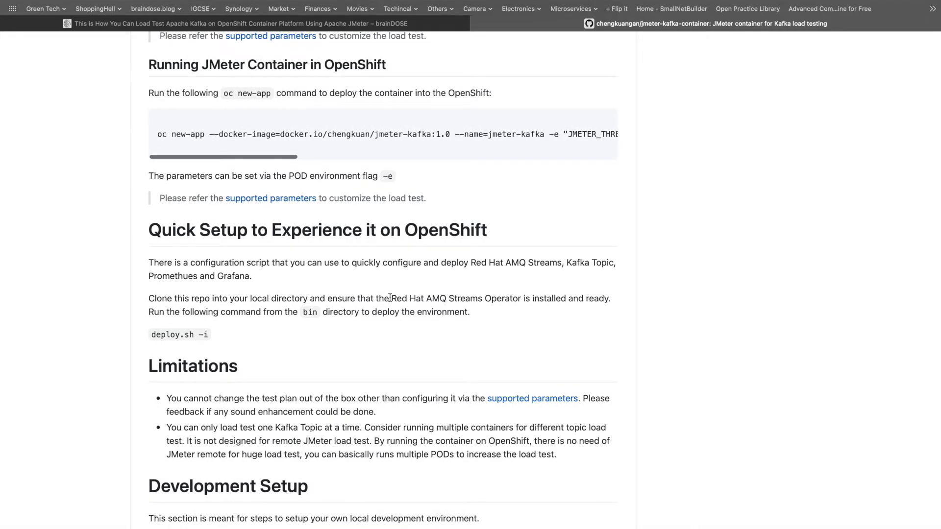
left_click_drag(389, 298, 523, 303)
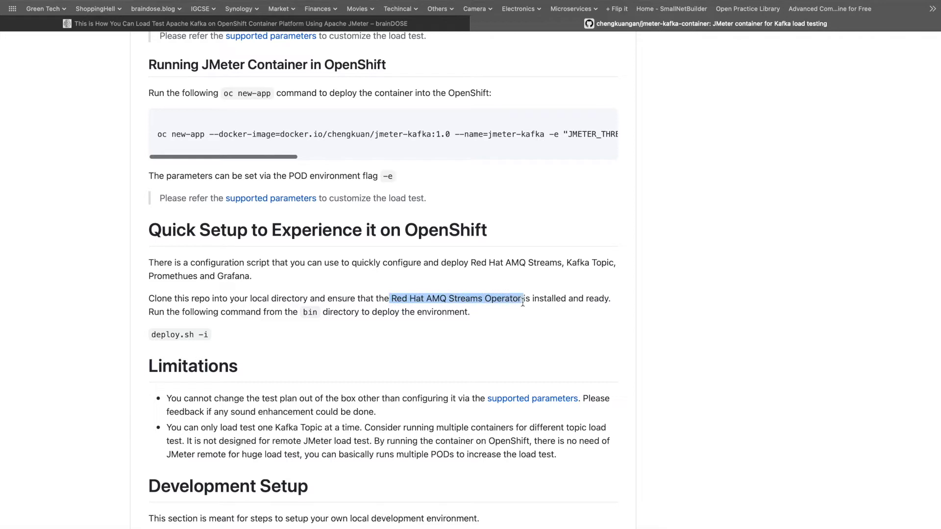
Read the Limitations and Development Setup sections, highlighting Prometheus and Grafana in the list of required servers.
scroll(523, 303, "down", 4)
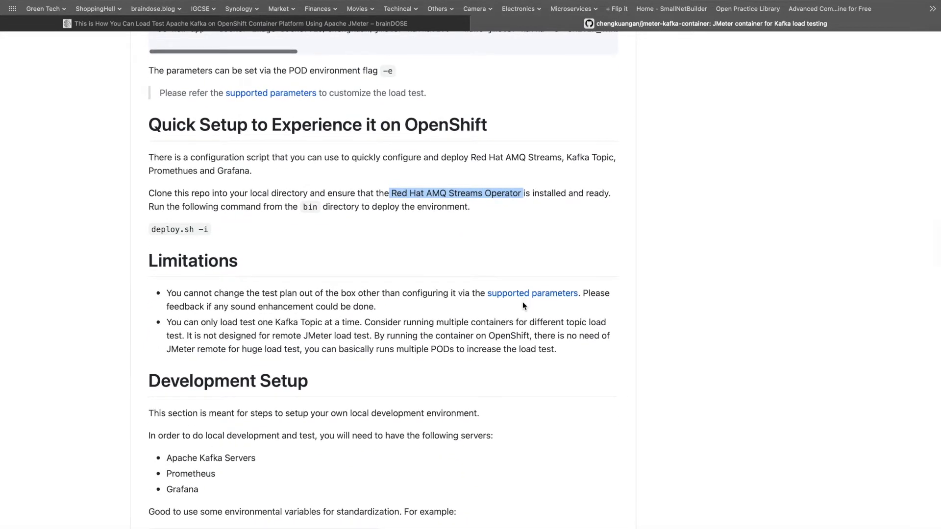
scroll(274, 352, "down", 5)
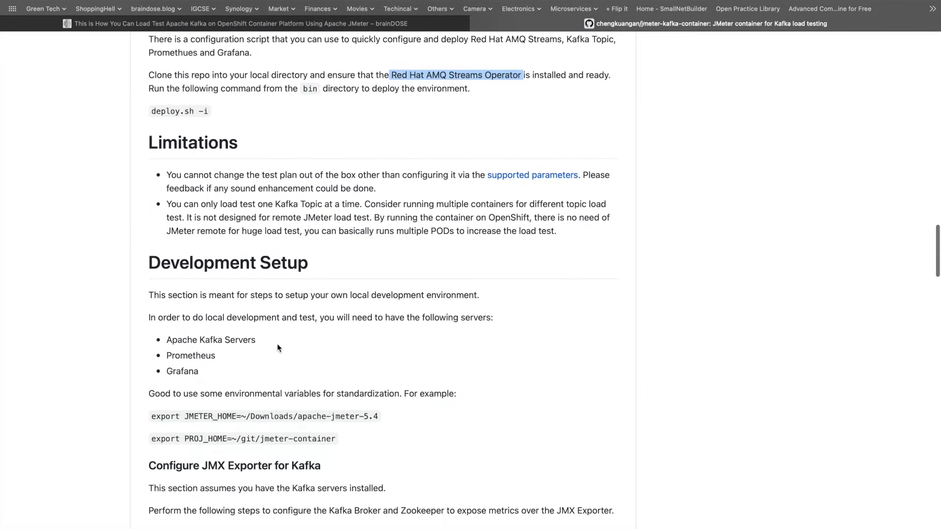
scroll(331, 273, "down", 5)
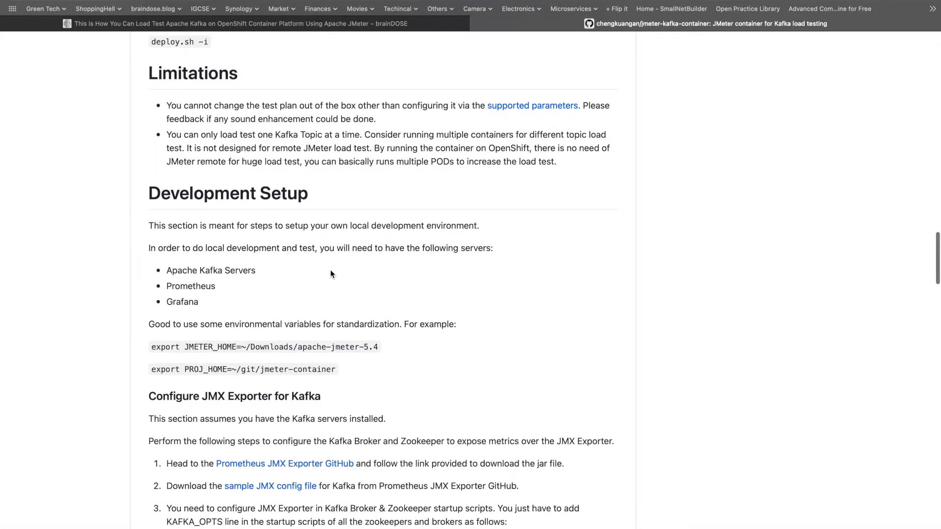
scroll(331, 272, "down", 3)
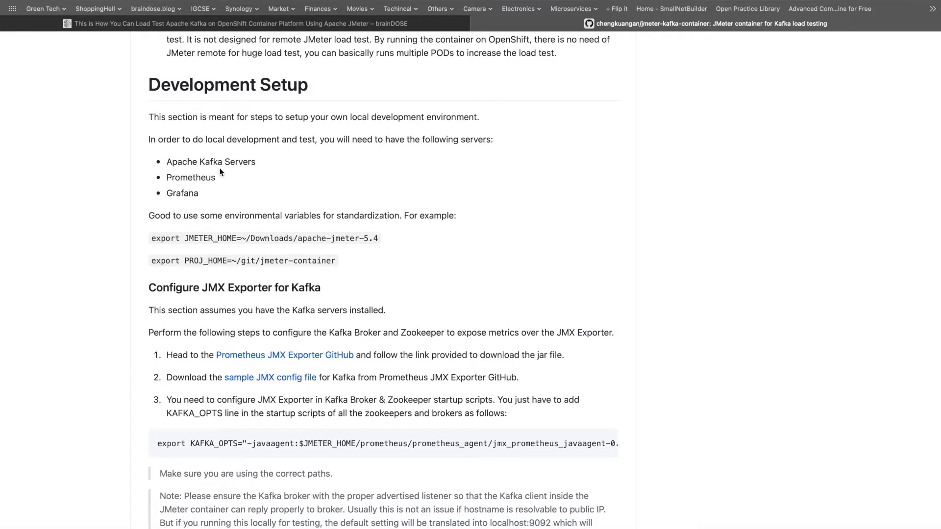
double_click(197, 178)
double_click(188, 193)
scroll(267, 304, "up", 6)
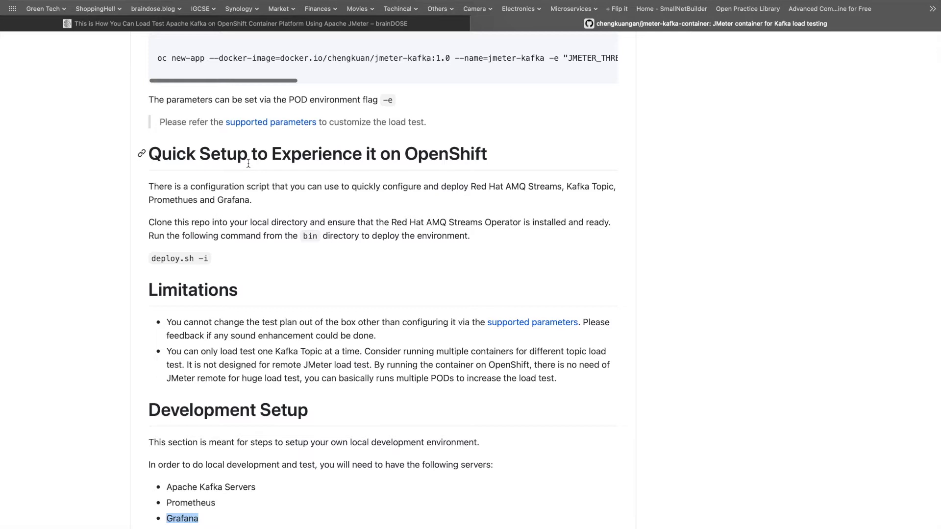
Switch to the brainDOSE article on load testing Apache Kafka and read its introduction and JMeter Test Plan section.
left_click(277, 19)
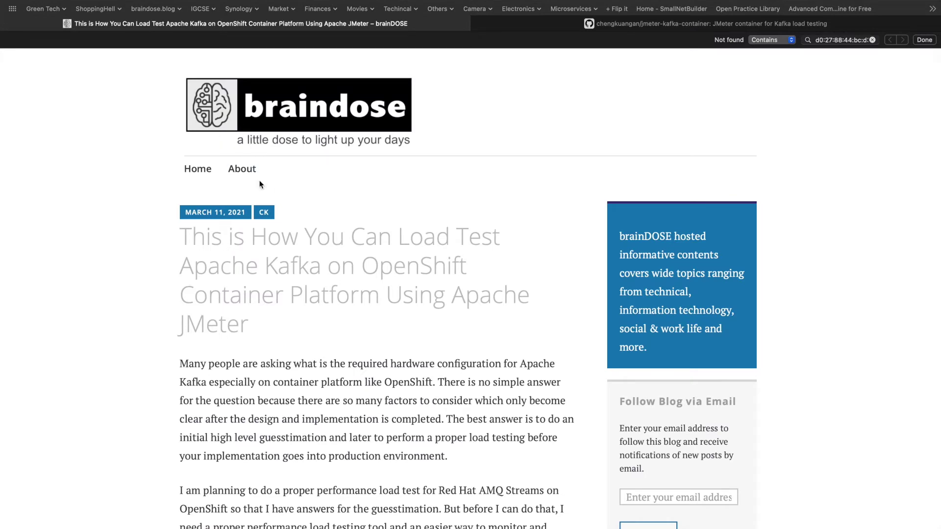
scroll(299, 229, "down", 5)
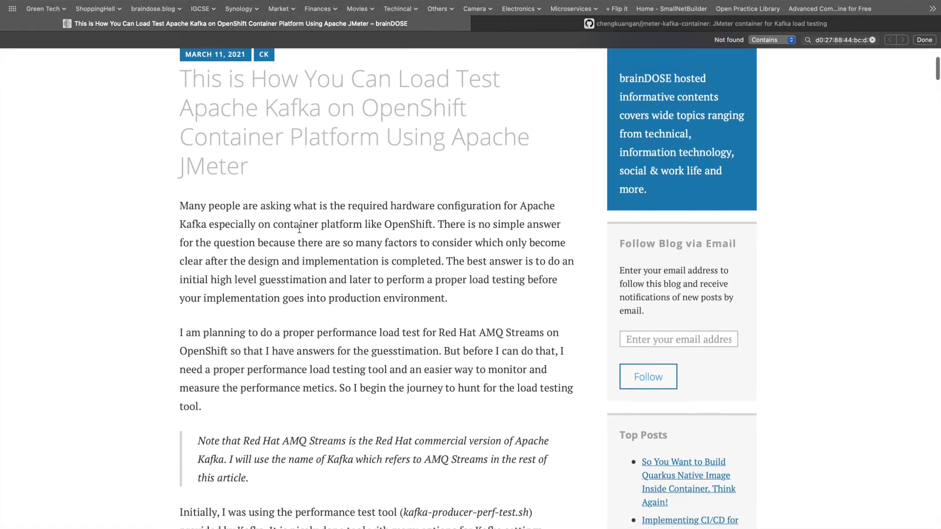
scroll(299, 229, "down", 10)
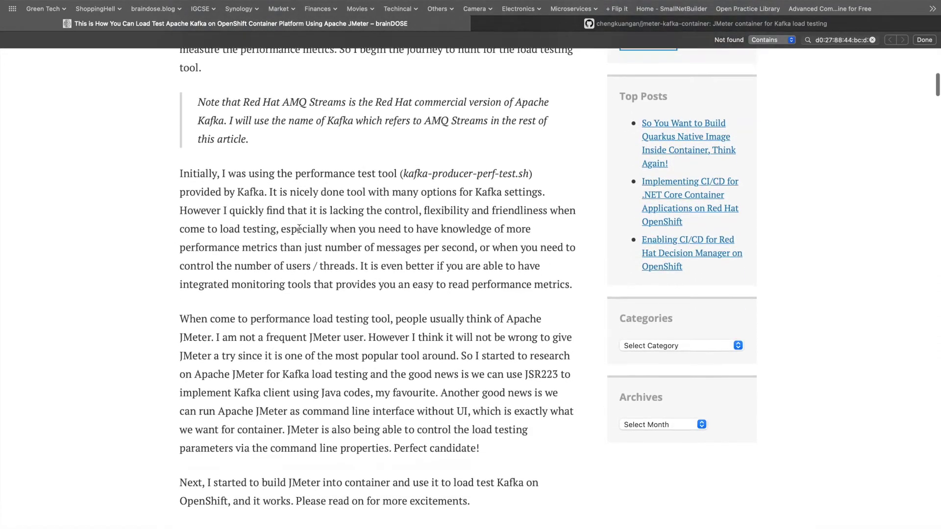
scroll(298, 229, "down", 4)
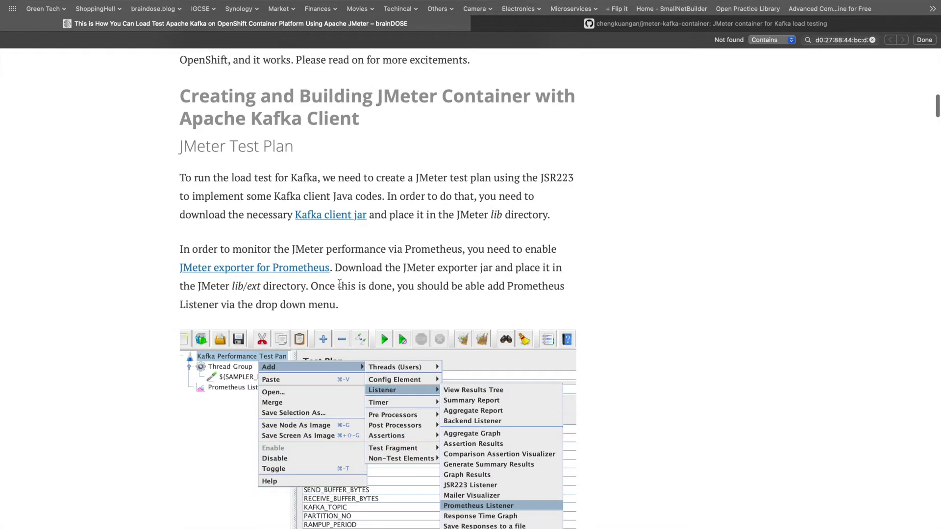
scroll(351, 309, "down", 5)
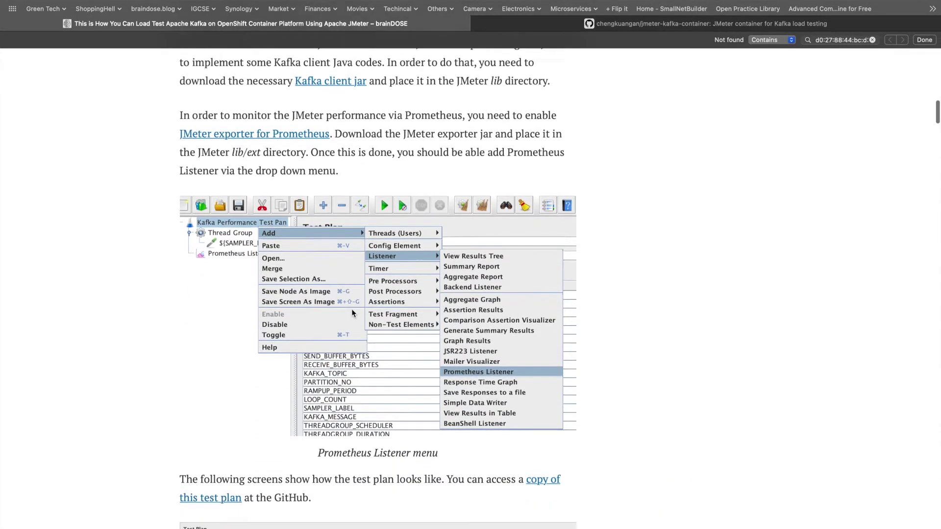
scroll(352, 308, "down", 12)
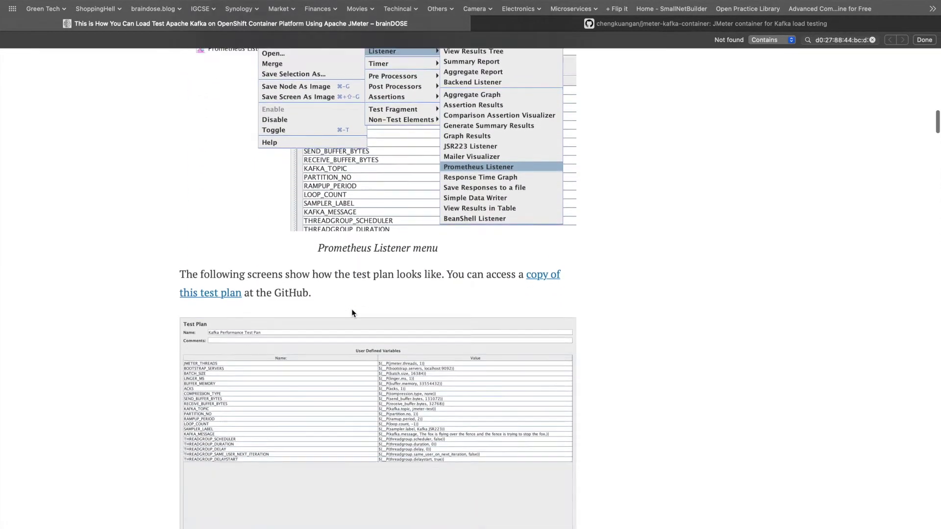
scroll(351, 308, "down", 13)
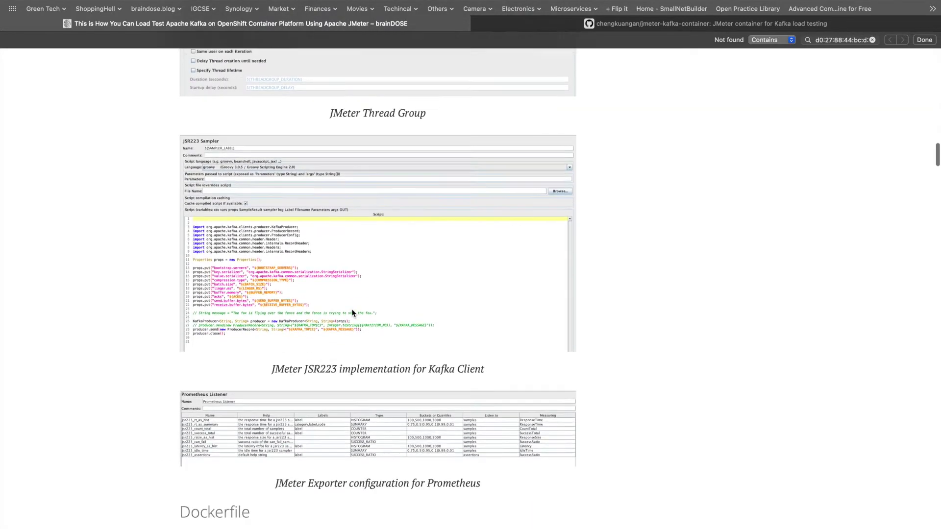
Read the article's Dockerfile section, including the container build instructions, the JMeter Exporter for Prometheus notes and the run.sh script.
scroll(351, 309, "down", 9)
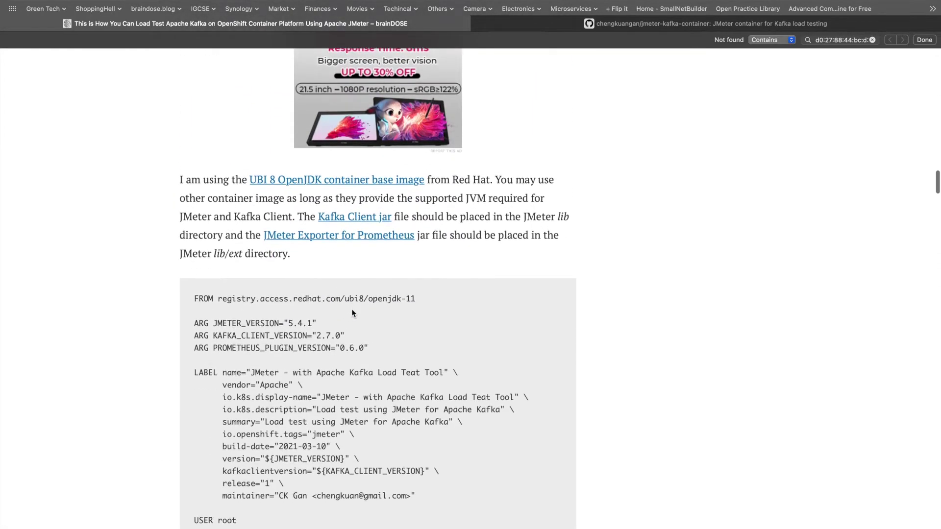
scroll(351, 313, "down", 9)
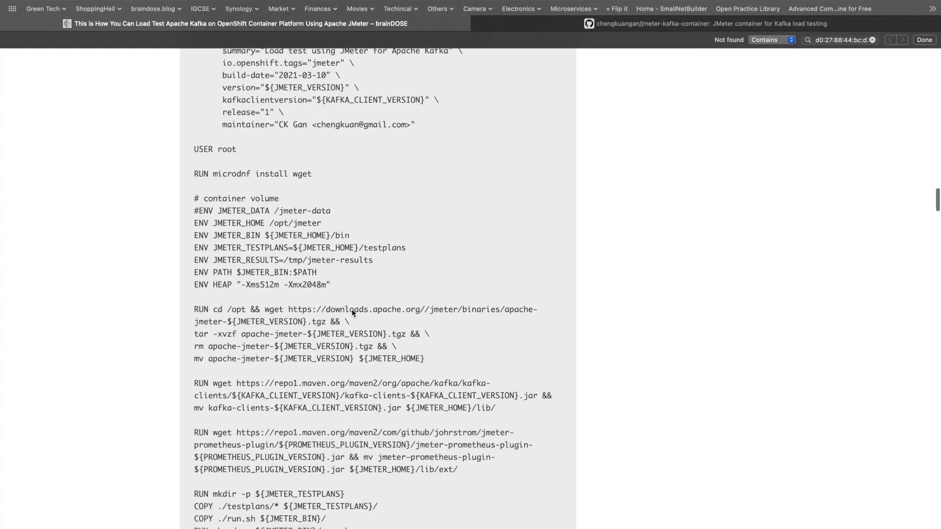
scroll(353, 313, "down", 9)
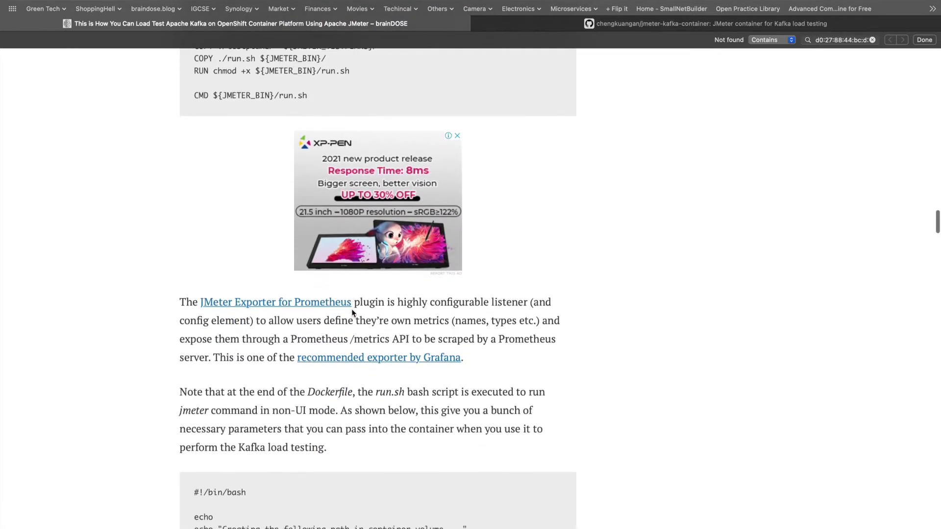
scroll(352, 313, "down", 20)
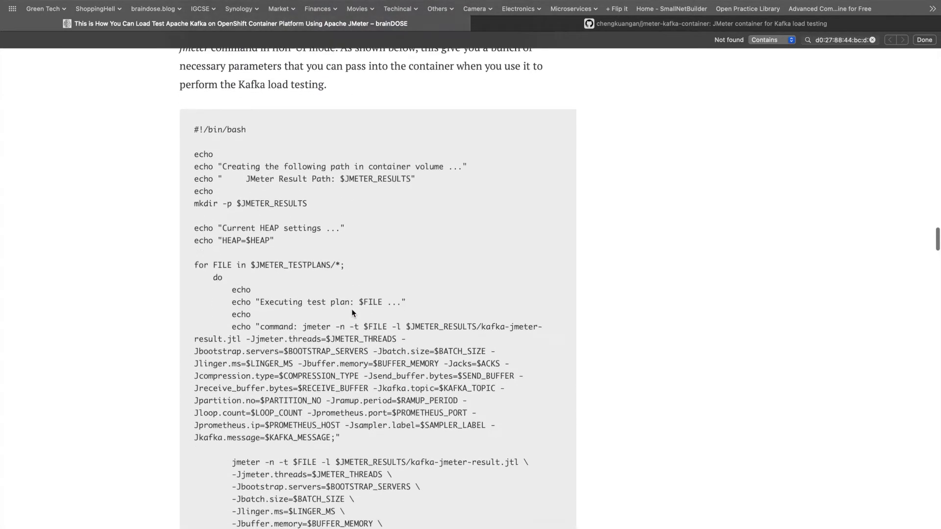
scroll(352, 313, "down", 9)
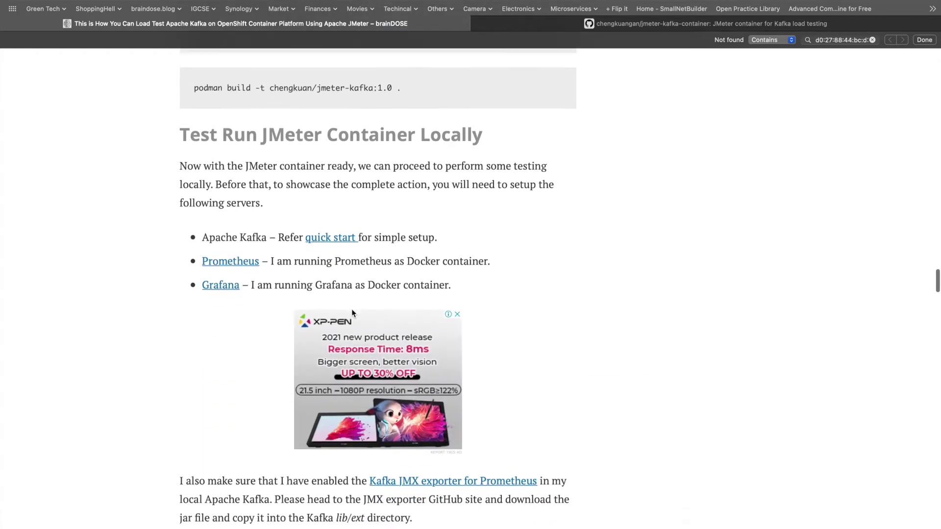
Read the article's section on test running the JMeter container locally, up to the sample Grafana dashboards, and return to the article's beginning.
scroll(352, 313, "down", 20)
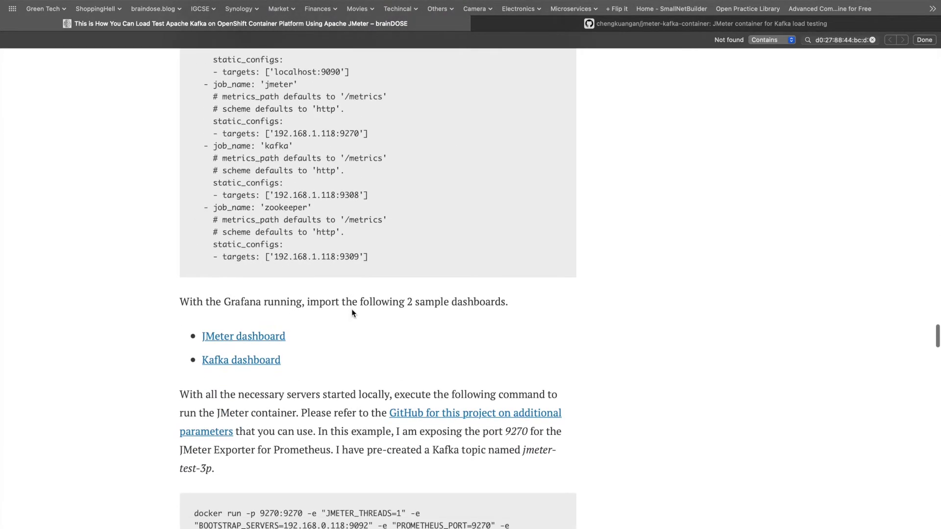
scroll(304, 371, "down", 1)
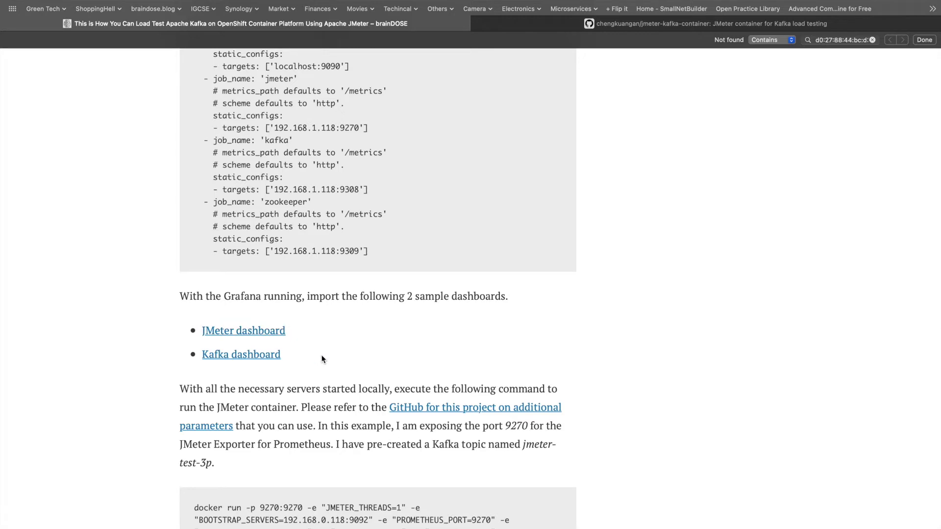
scroll(321, 359, "down", 2)
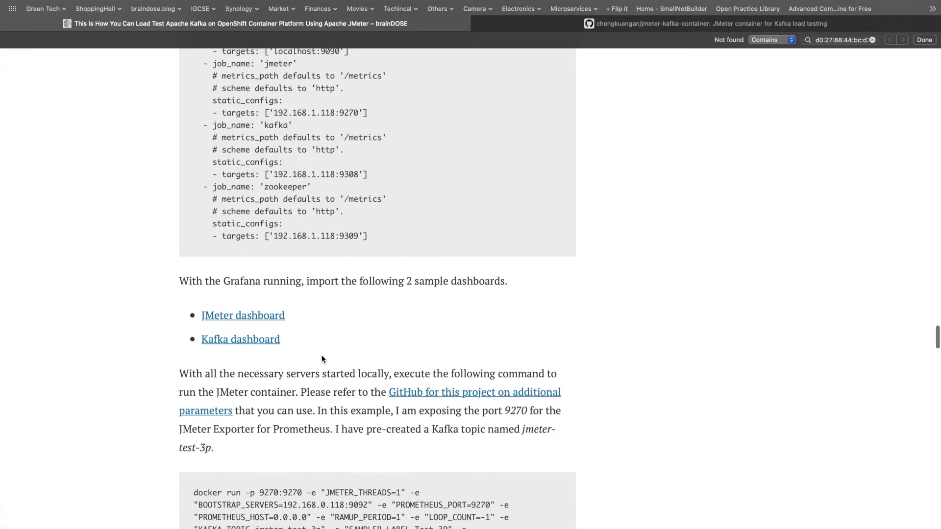
scroll(322, 359, "up", 20)
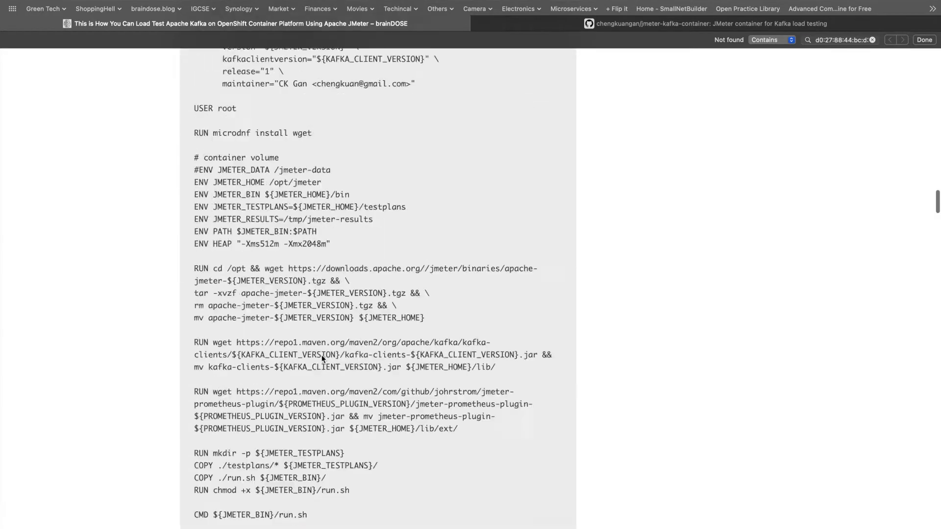
scroll(321, 358, "up", 20)
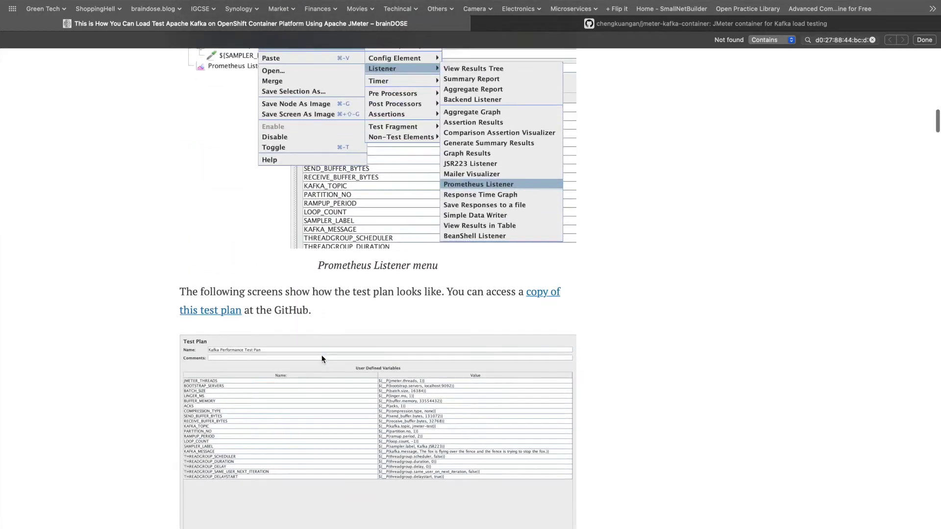
scroll(321, 358, "up", 12)
scroll(322, 355, "up", 12)
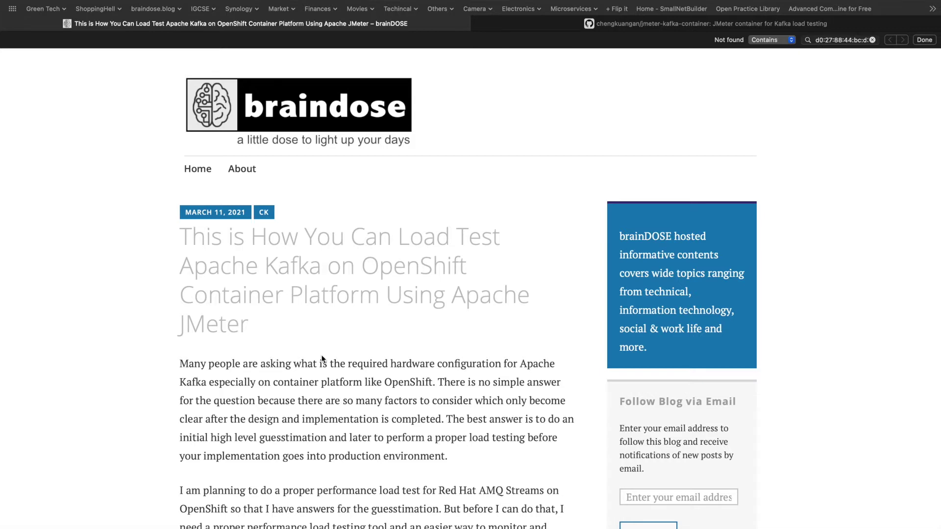
Switch to JMeter and examine the Kafka test plan's variables, Thread Group, JSR223 Sampler script and Prometheus Listener metrics.
key("ctrl+Left")
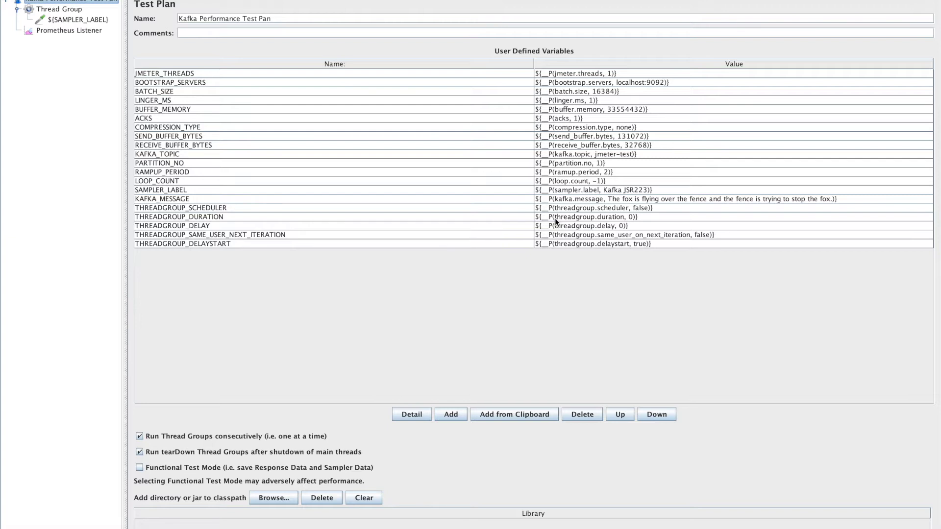
left_click(68, 20)
left_click(60, 10)
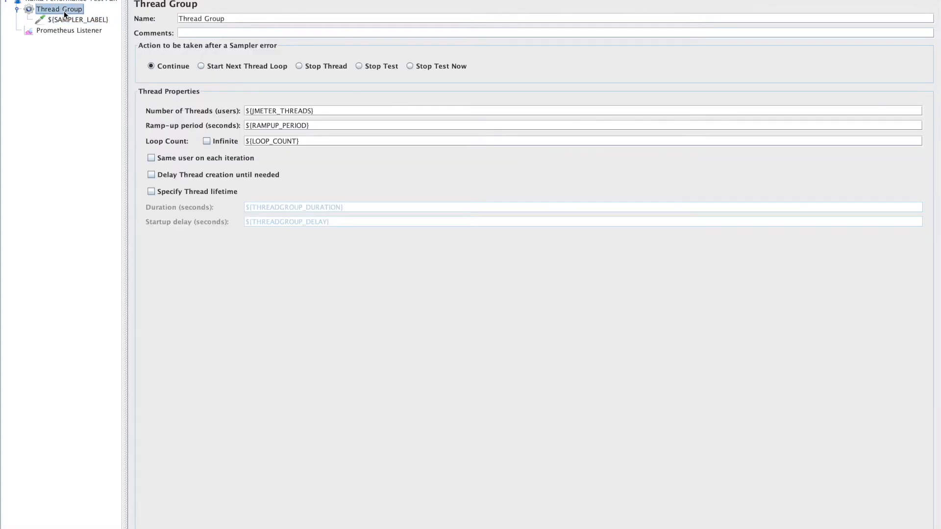
left_click(69, 19)
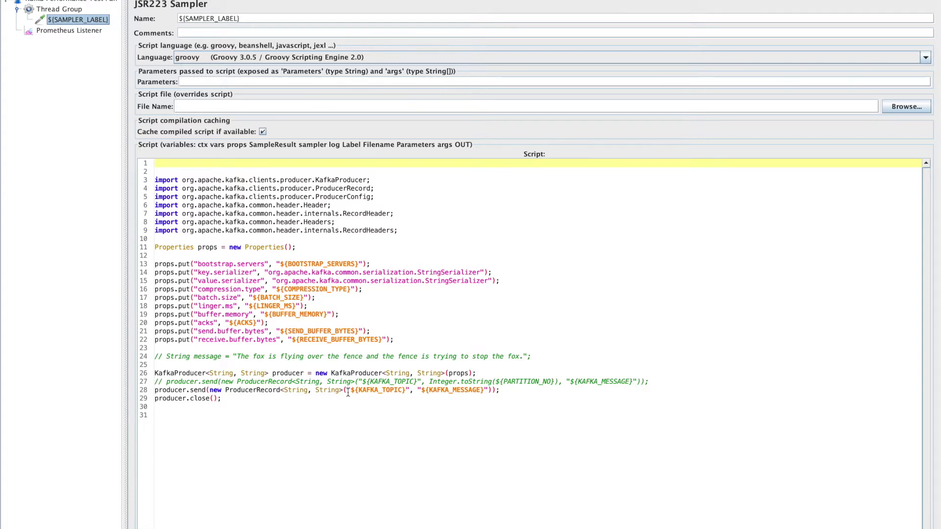
left_click(81, 30)
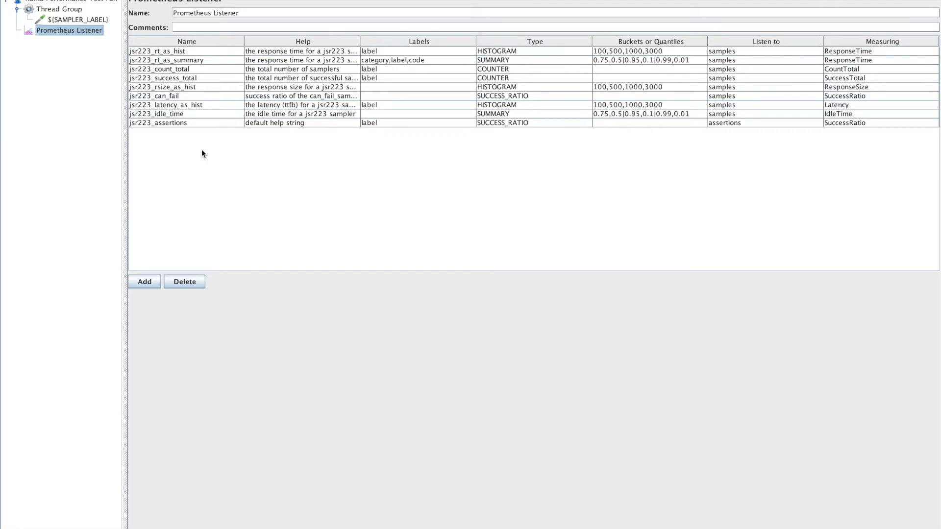
Switch to the OpenShift console, view the cluster overview, and inspect the Kafka clusters and topics of the installed AMQ Streams operator.
key("ctrl+Left")
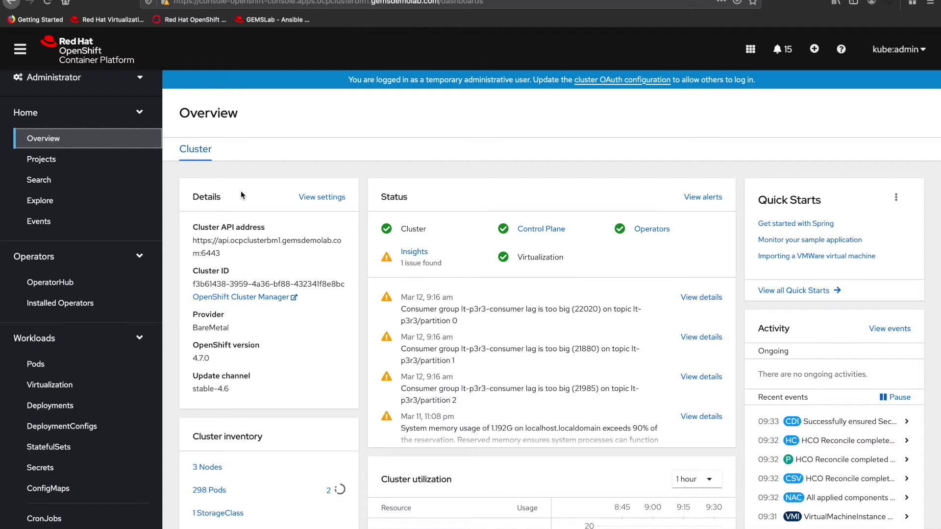
scroll(241, 195, "down", 1)
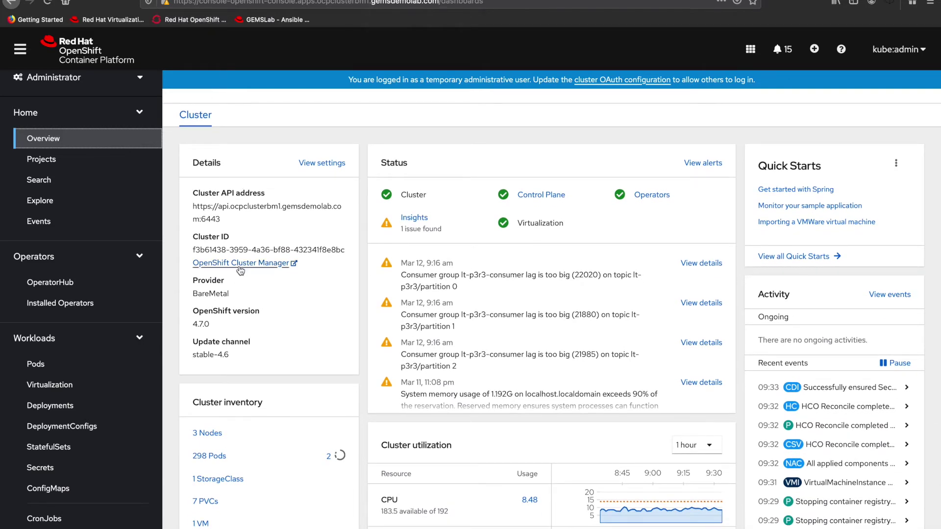
scroll(241, 271, "down", 1)
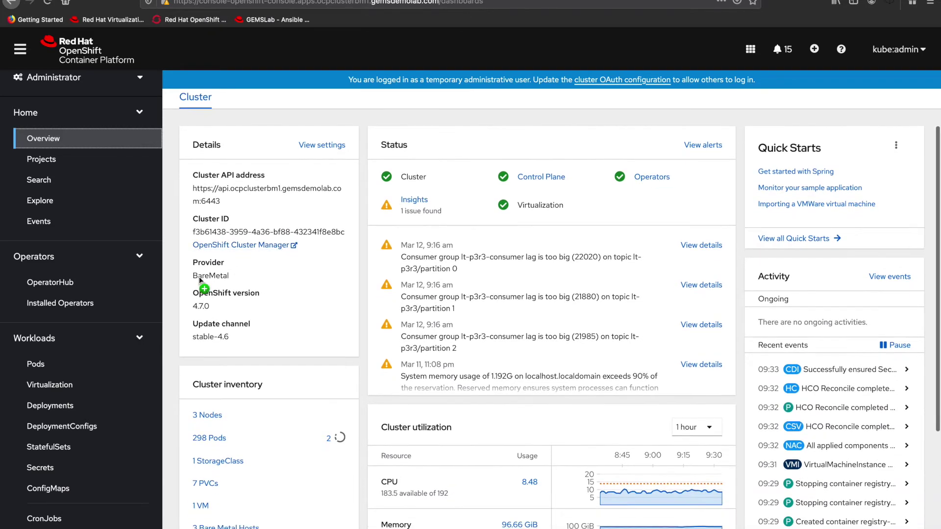
left_click(71, 304)
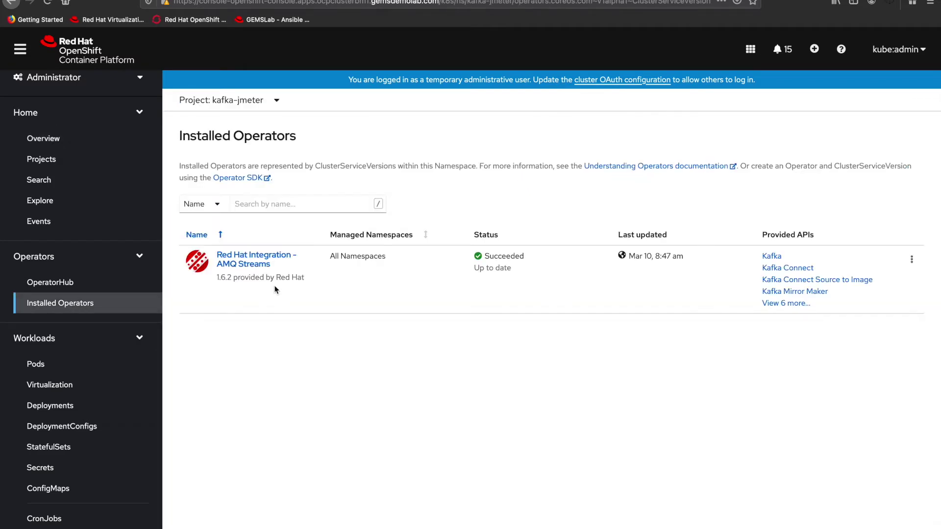
left_click(250, 265)
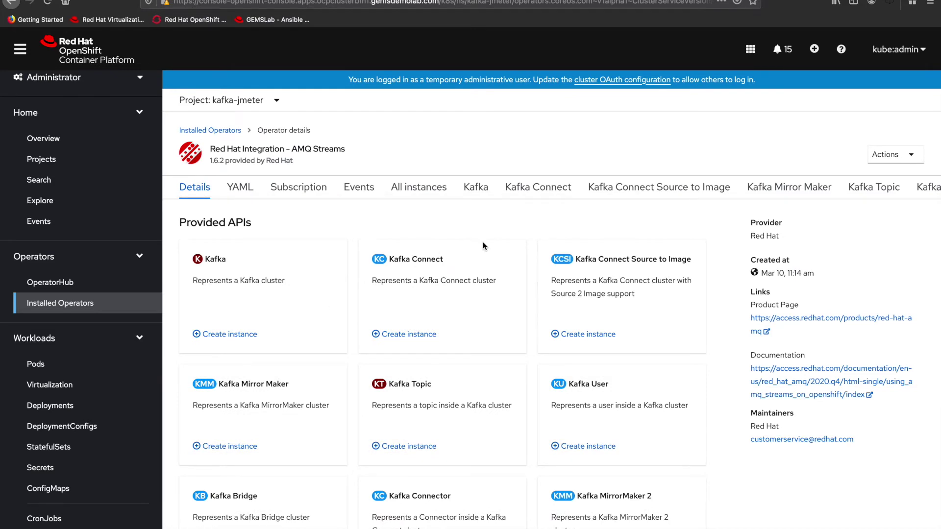
left_click(478, 191)
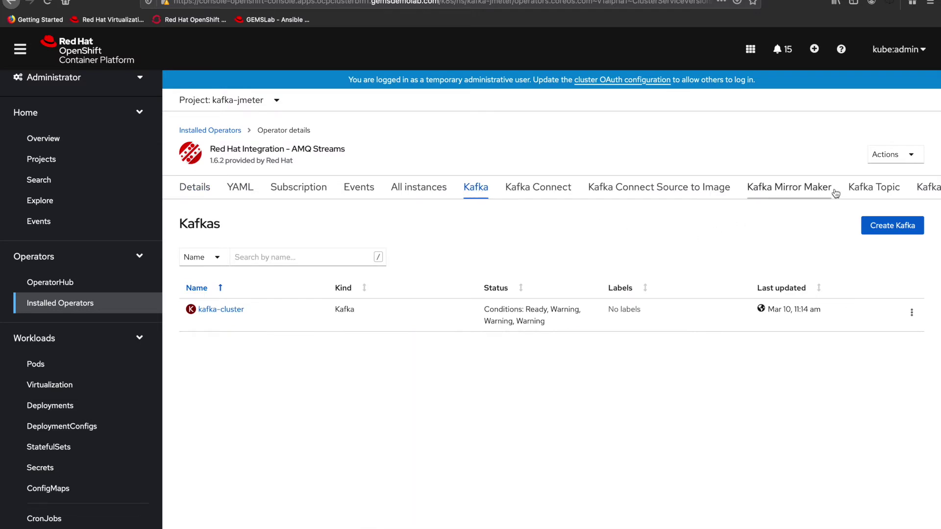
left_click(866, 189)
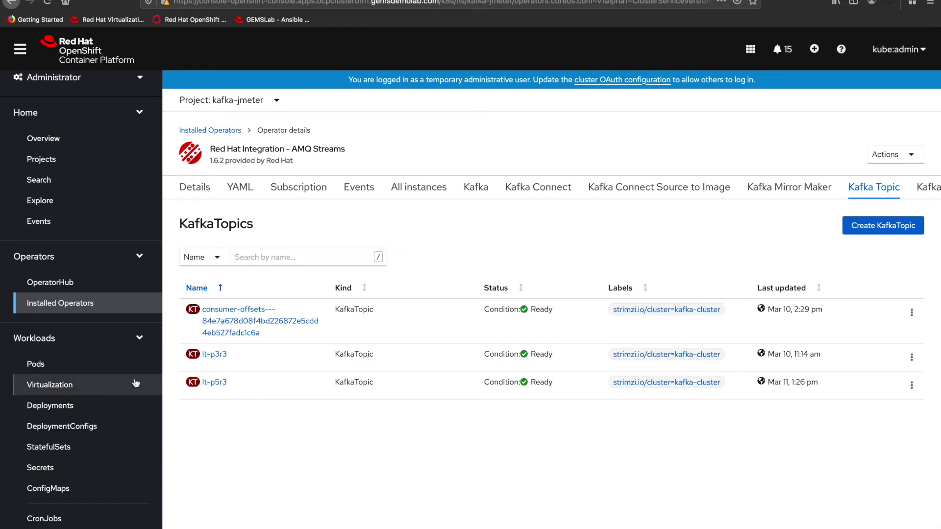
Open the running jmeter-kafka pod in the kafka-jmeter project and examine its environment variables.
left_click(47, 367)
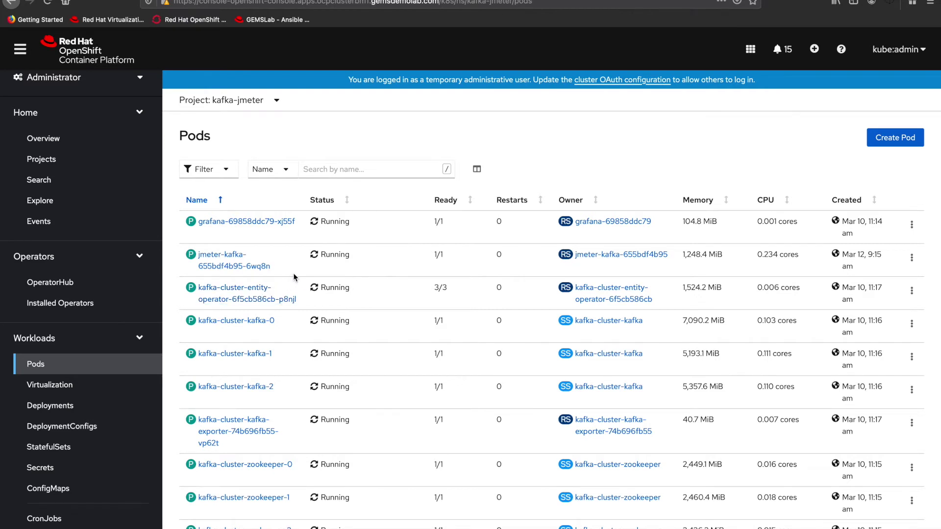
left_click(237, 269)
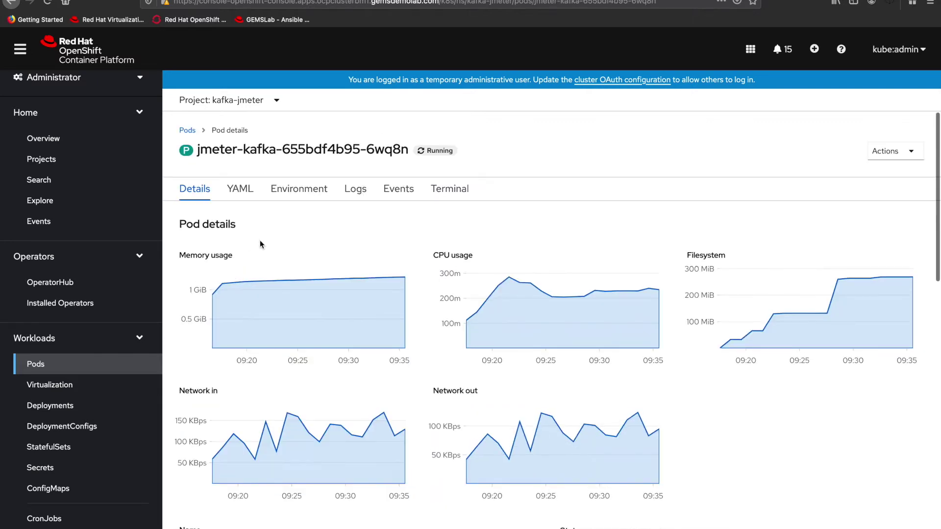
left_click(303, 196)
scroll(328, 318, "down", 1)
scroll(328, 319, "down", 4)
scroll(328, 319, "up", 2)
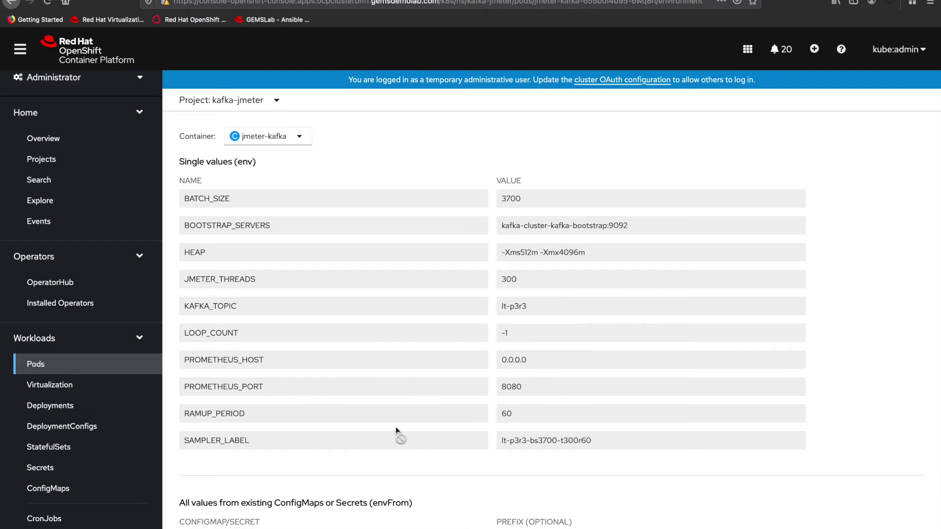
scroll(249, 214, "up", 3)
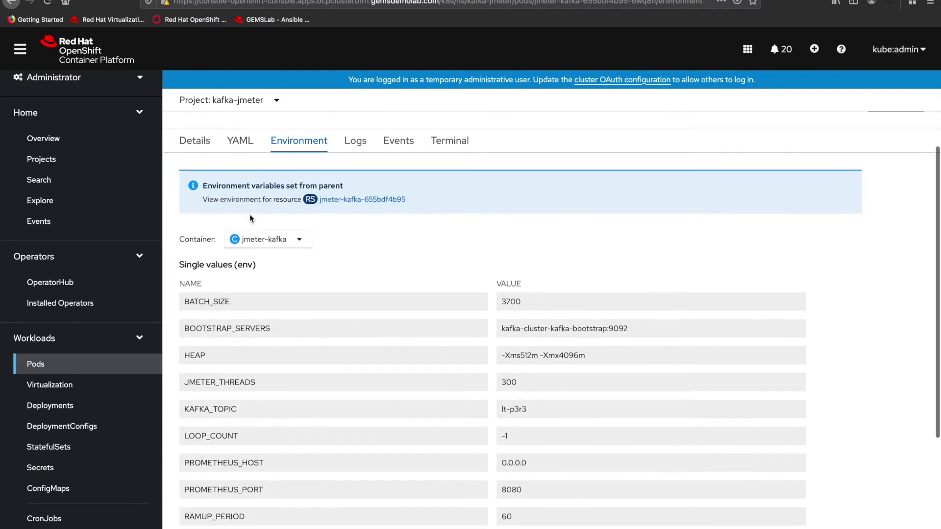
scroll(249, 213, "up", 2)
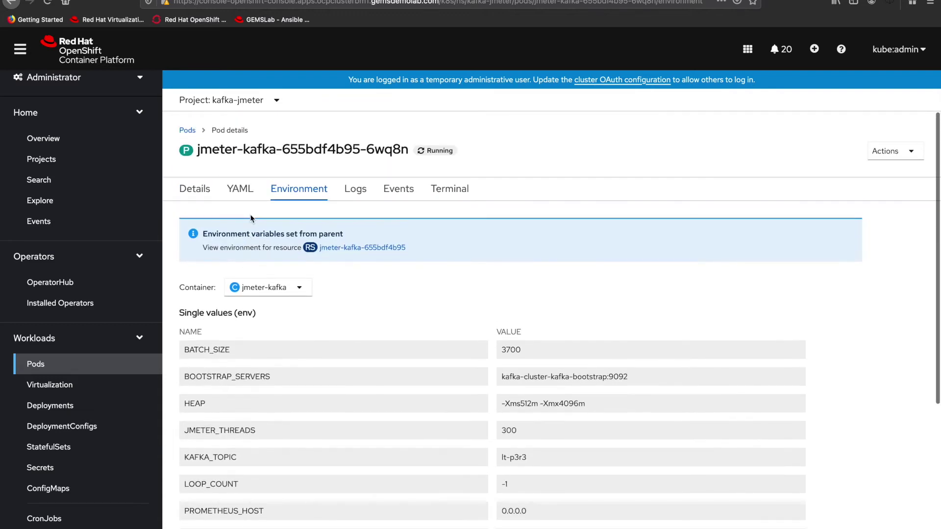
Examine the jmeter-kafka pod's logs and the load test summary lines.
left_click(356, 195)
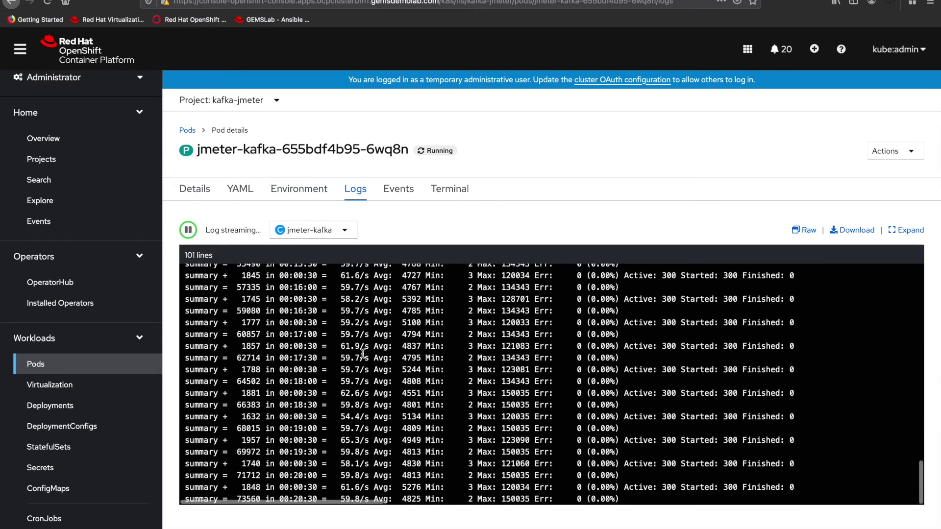
scroll(362, 352, "up", 8)
scroll(362, 352, "down", 4)
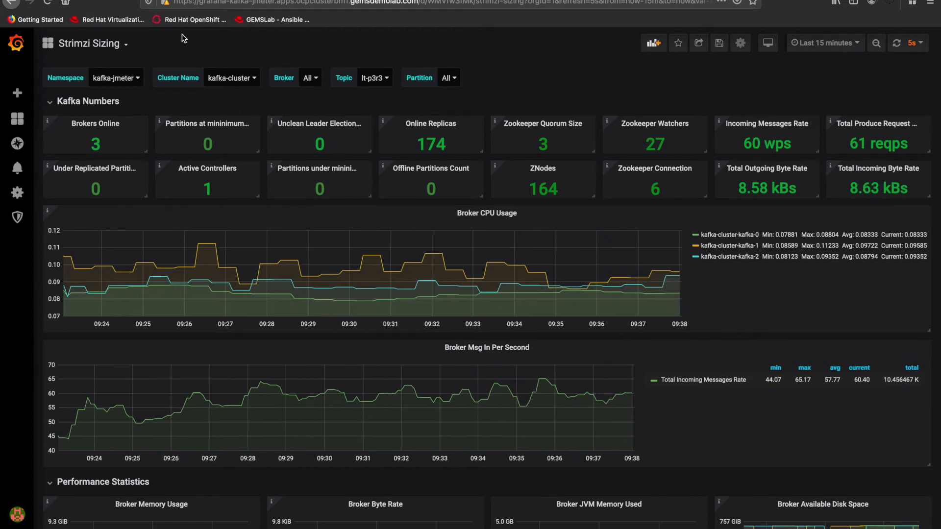
View the Grafana JMeter Metrics for Kafka Load Test dashboard, and return to OpenShift to check the kafka-jmeter project's deployments and pods.
key("ctrl+Tab")
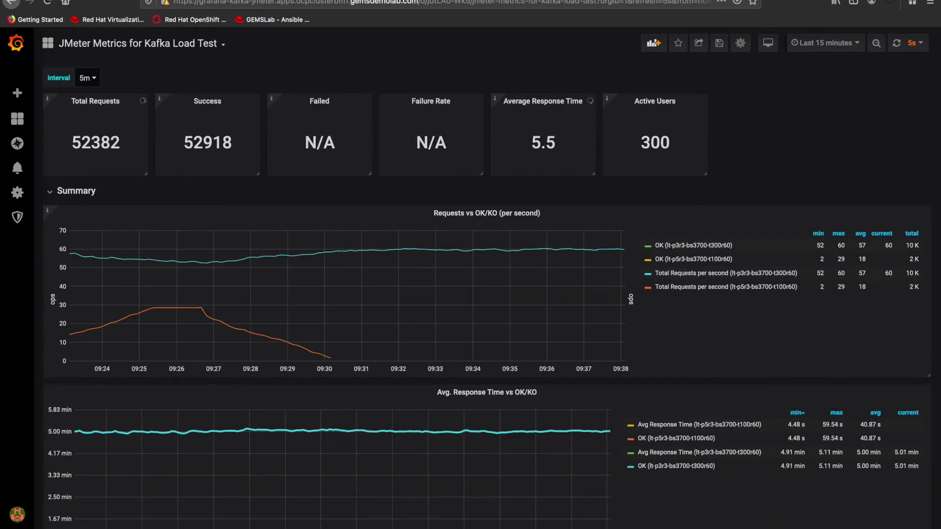
key("ctrl+Tab")
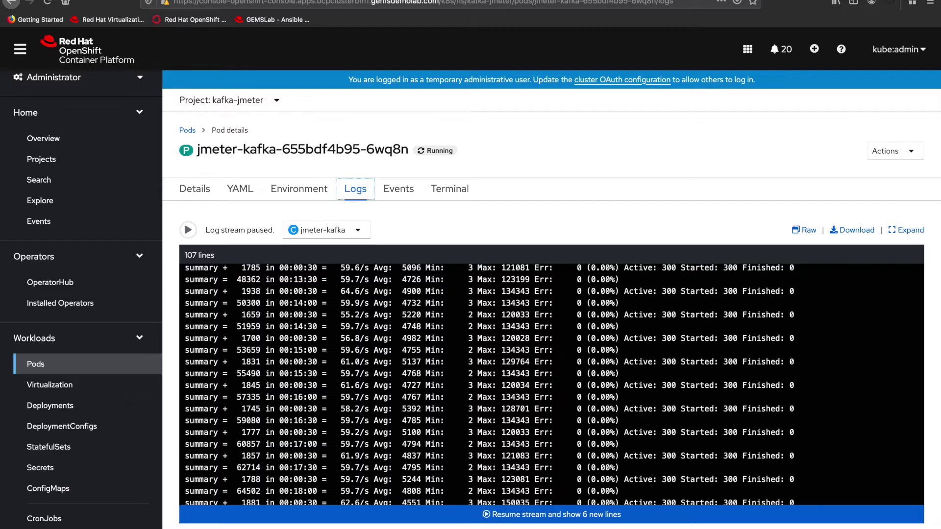
left_click(54, 364)
left_click(58, 407)
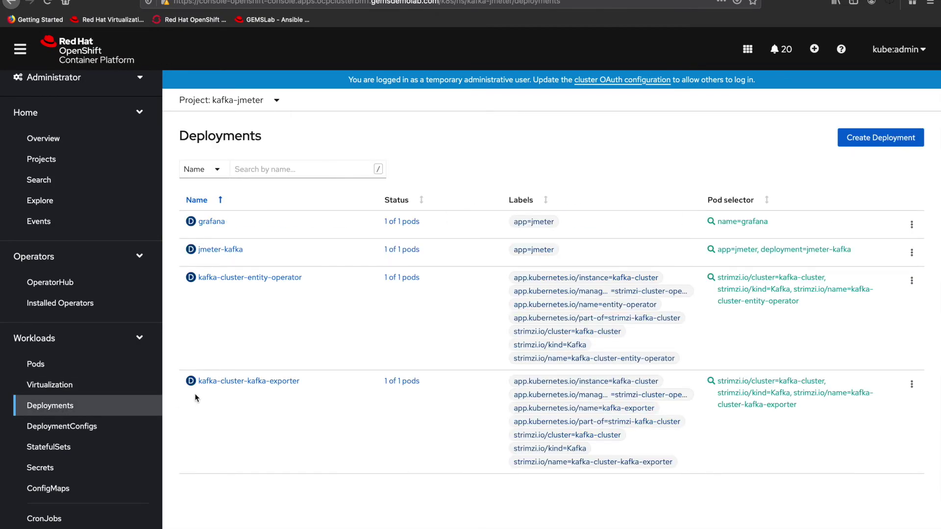
left_click(66, 365)
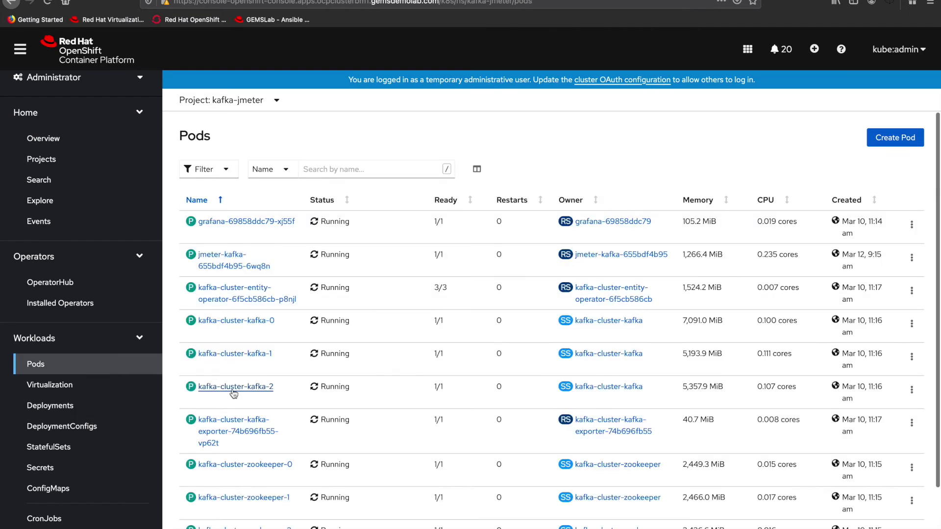
Switch to the terminal and rerun the oc new-app command that deploys jmeter-kafka-t100 with JMETER_THREADS=100, BATCH_SIZE=3700 and KAFKA_TOPIC=lt-p5r3 in the kafka-jmeter project.
key("super+Tab")
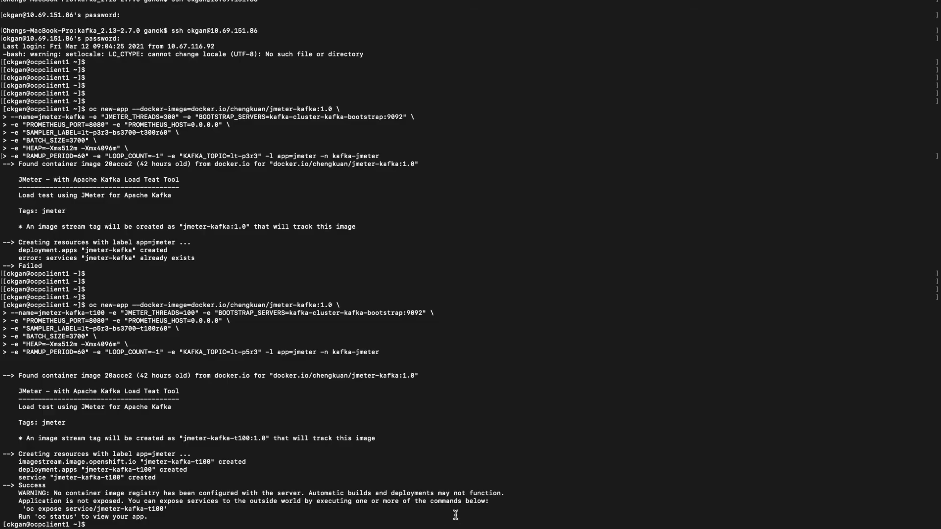
key("Return")
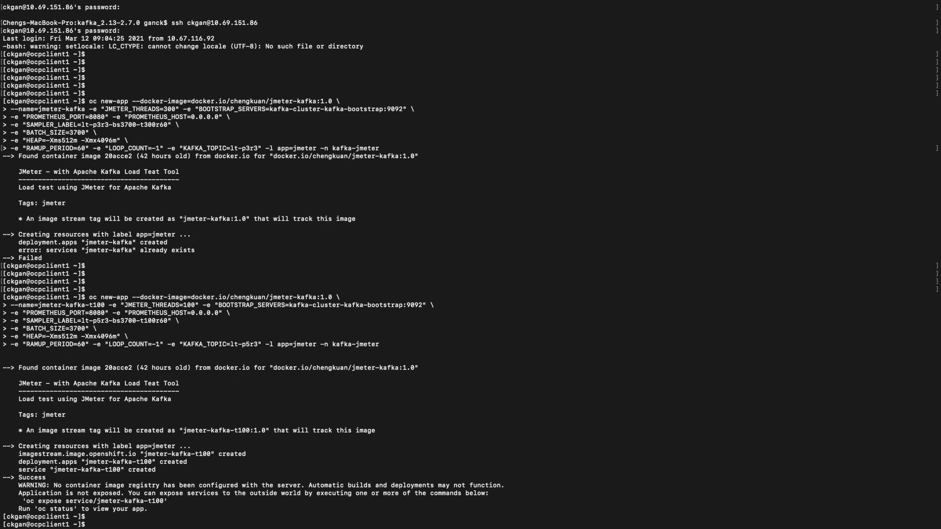
key("Up")
key("Return")
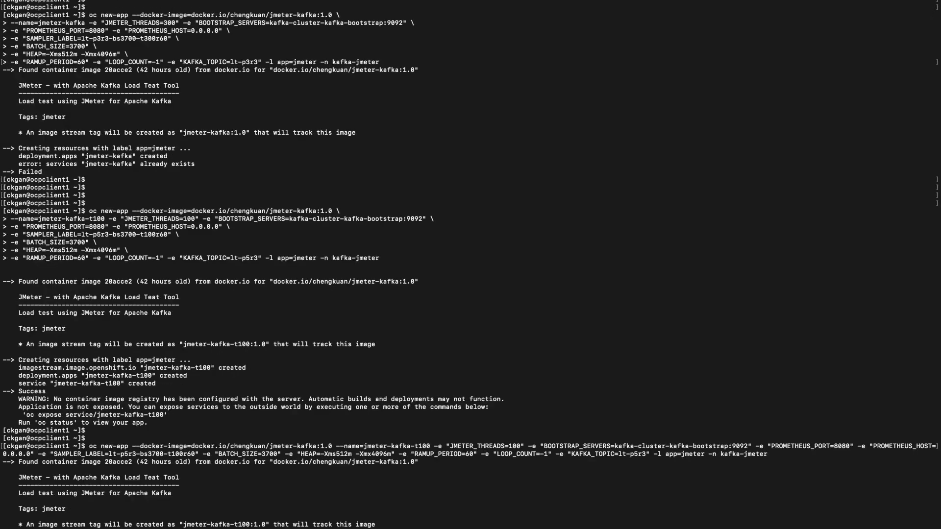
Return to the OpenShift console and view the logs of the new jmeter-kafka-t100 pod.
key("super+Tab")
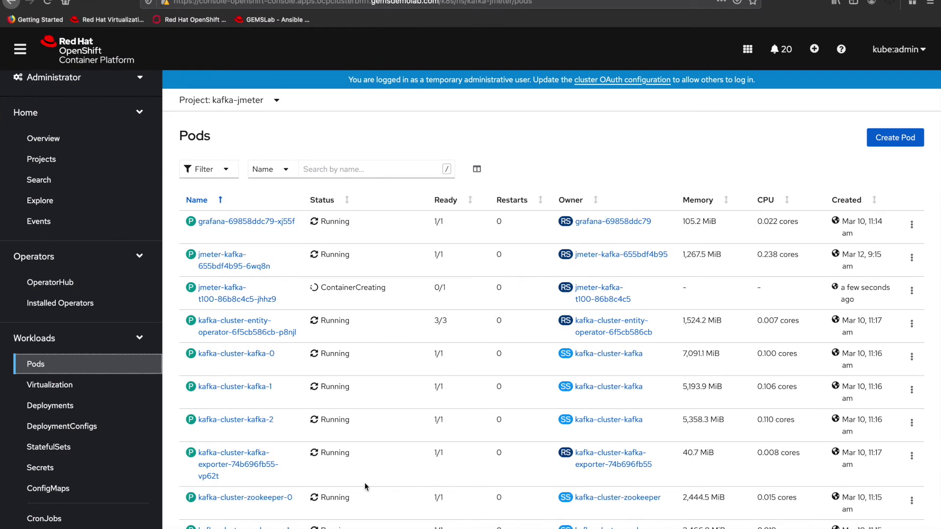
left_click(210, 297)
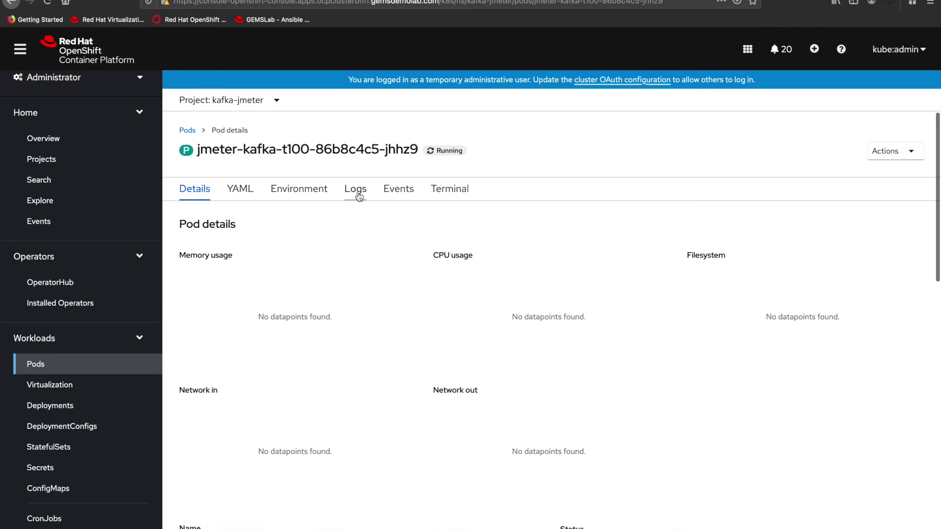
left_click(359, 196)
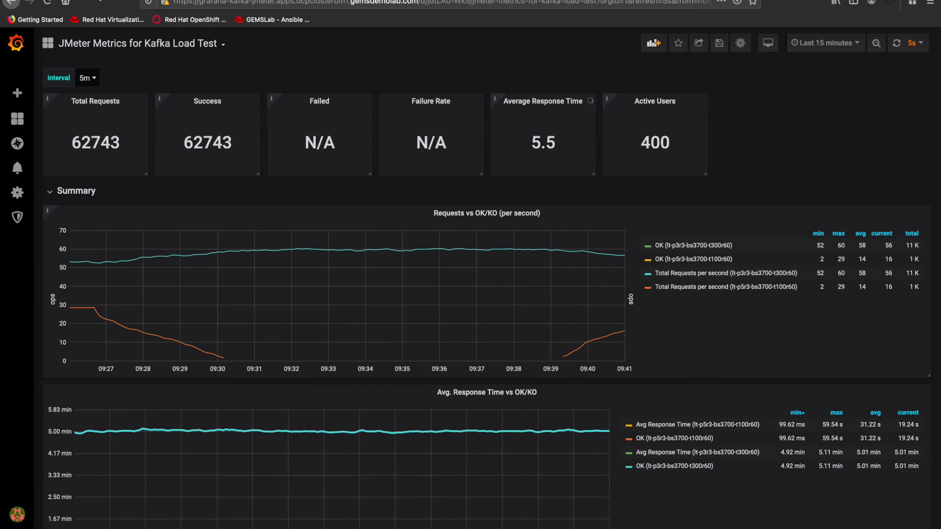
Switch from Grafana back to OpenShift and set the jmeter-kafka deployment's pod count to 10.
key("ctrl+Tab")
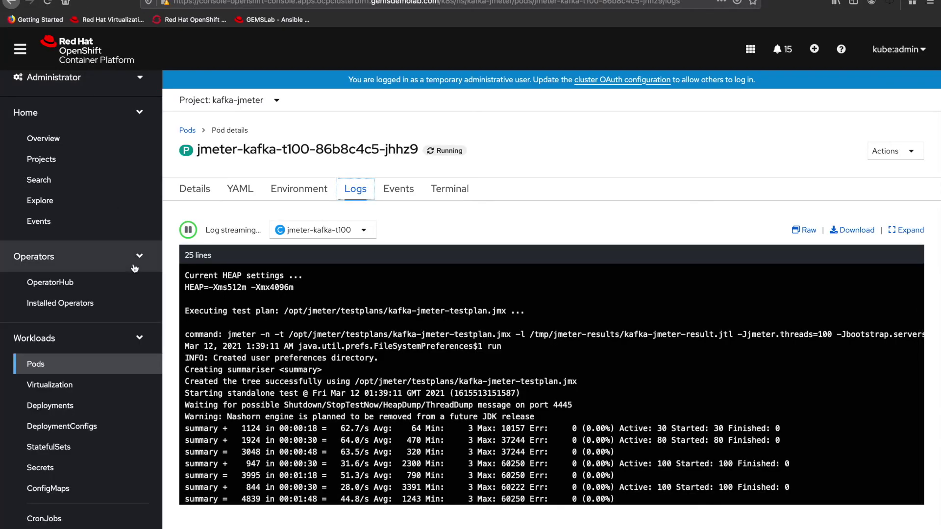
left_click(50, 405)
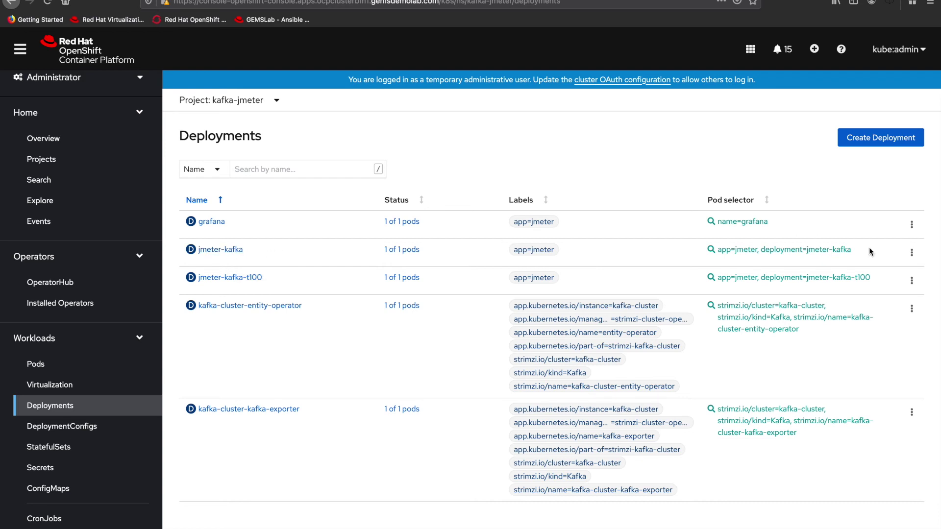
left_click(911, 253)
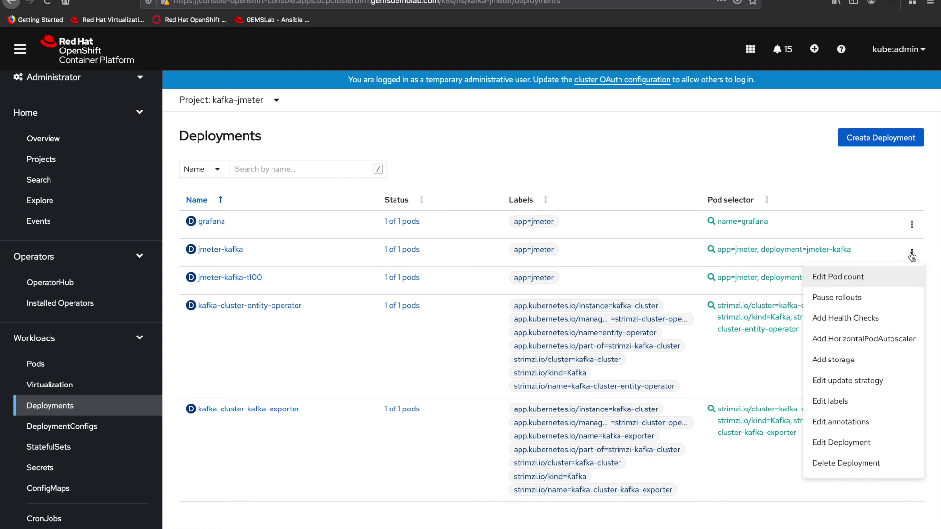
left_click(847, 277)
key("BackSpace")
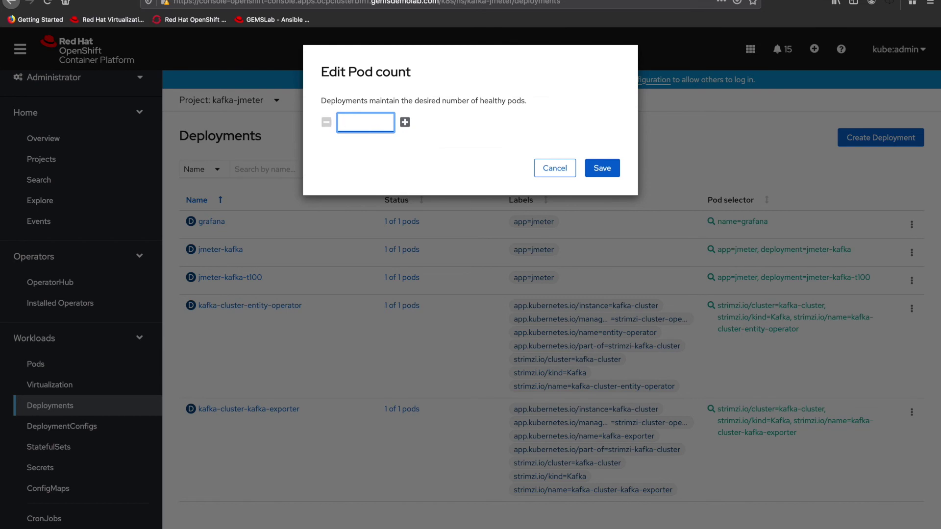
type("10")
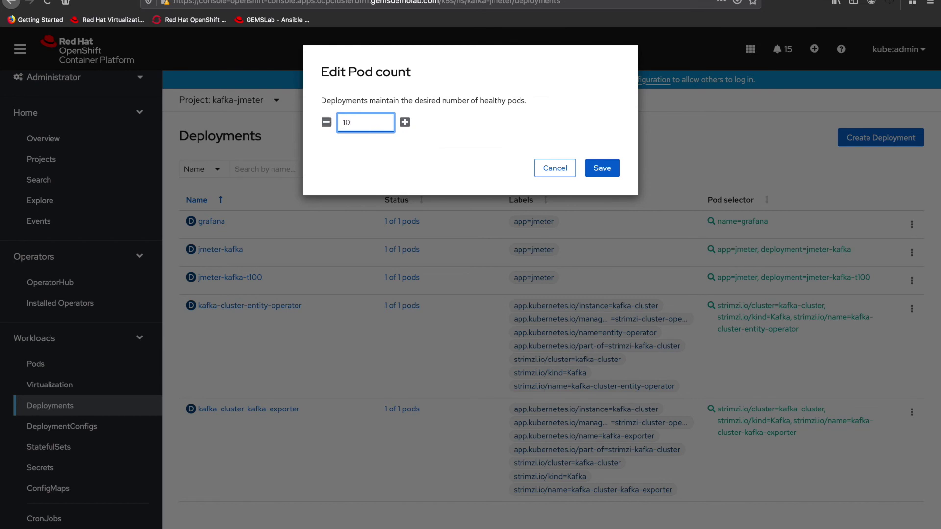
left_click(603, 169)
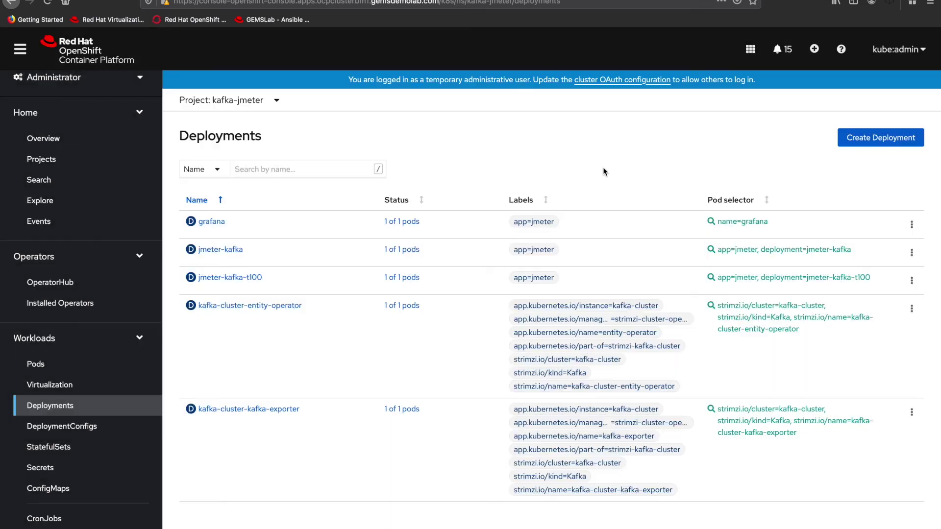
Examine the jmeter-kafka deployment's JMETER_THREADS environment variable, and check its pod status in the deployments list and deployment details.
left_click(221, 249)
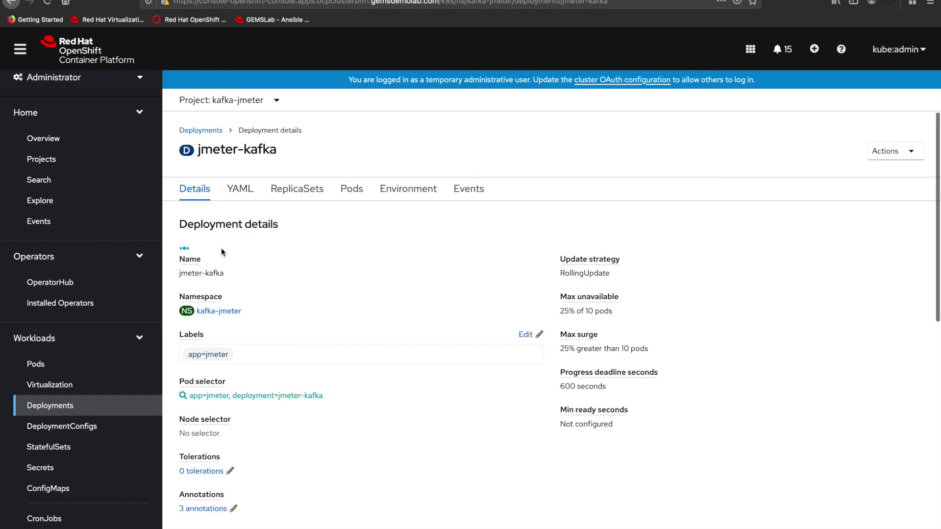
left_click(403, 196)
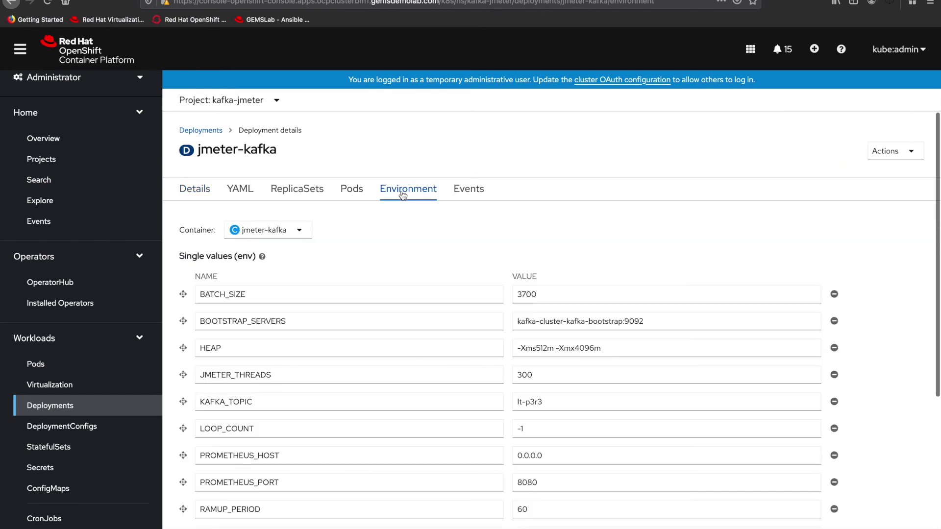
left_click_drag(540, 376, 506, 376)
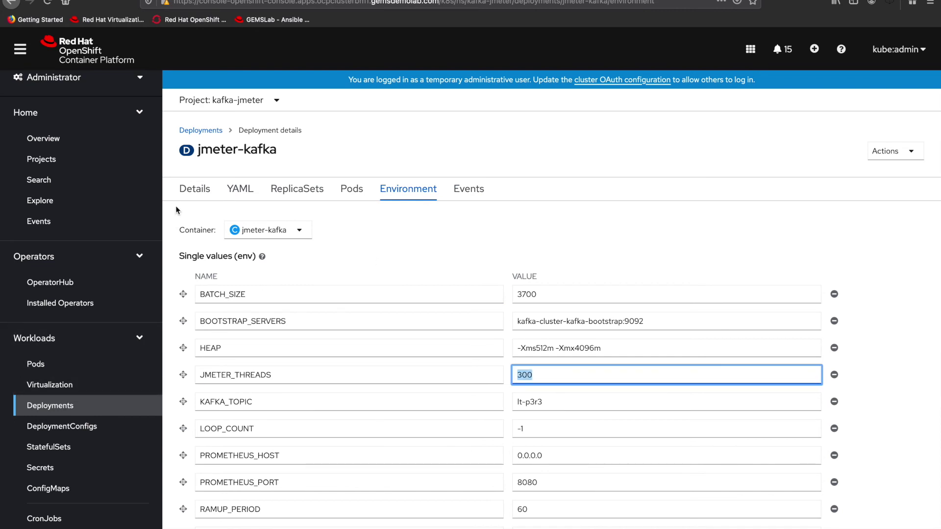
left_click(201, 130)
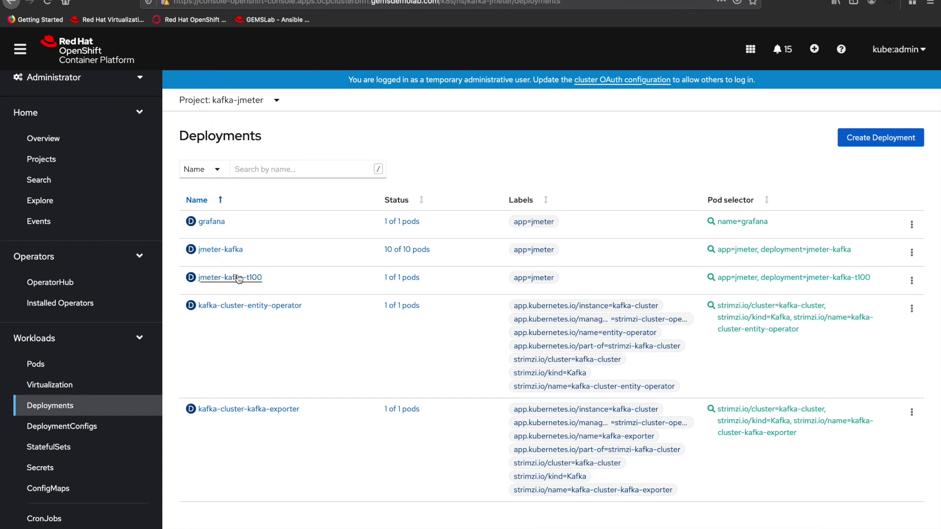
left_click(230, 250)
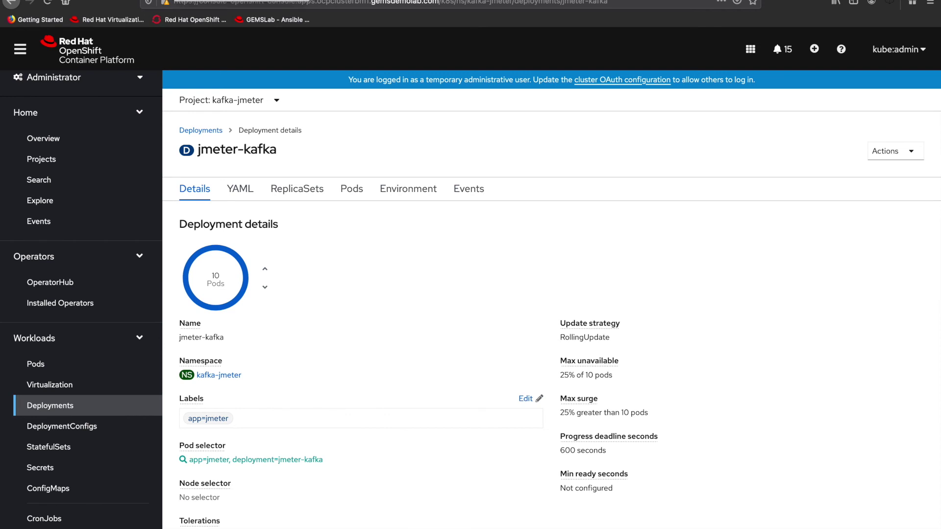
View the scaled load on the Grafana JMeter Metrics for Kafka Load Test dashboard, and return to OpenShift to list the kafka-jmeter project's pods.
key("ctrl+Tab")
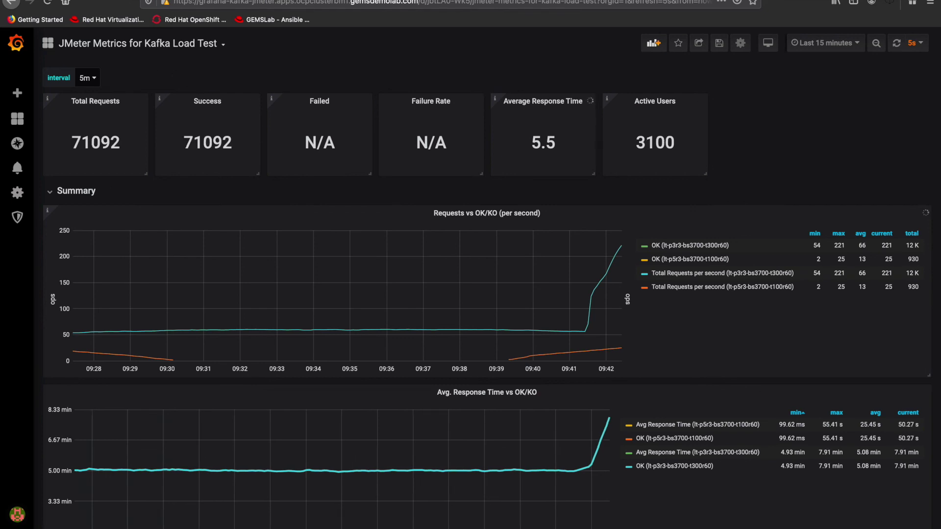
key("ctrl+Tab")
left_click(90, 305)
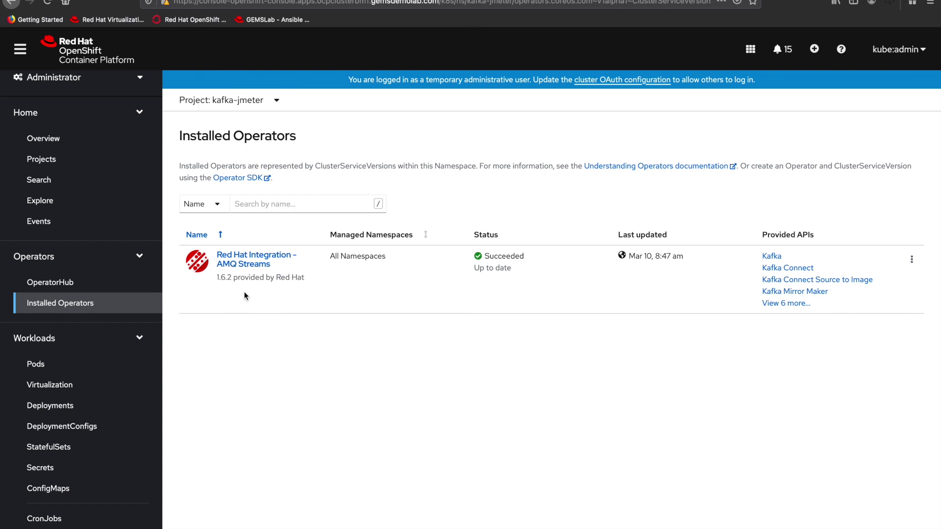
left_click(58, 371)
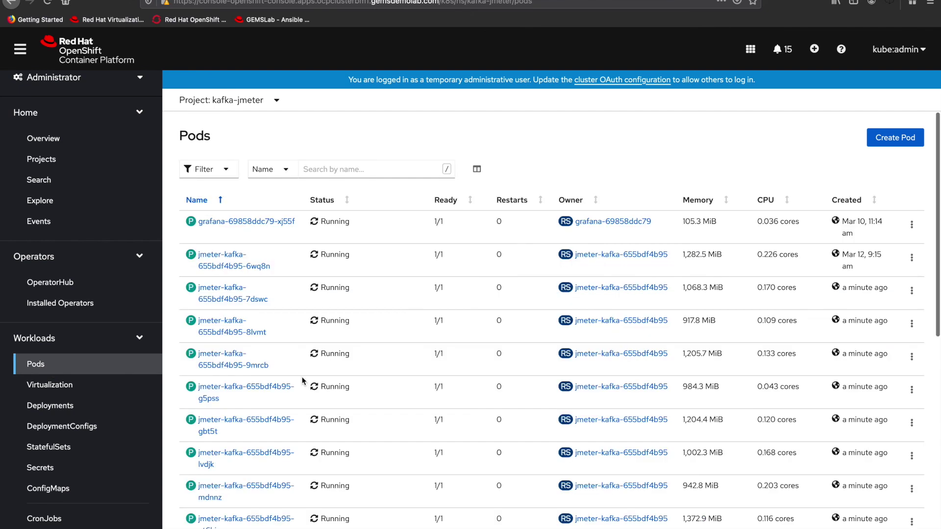